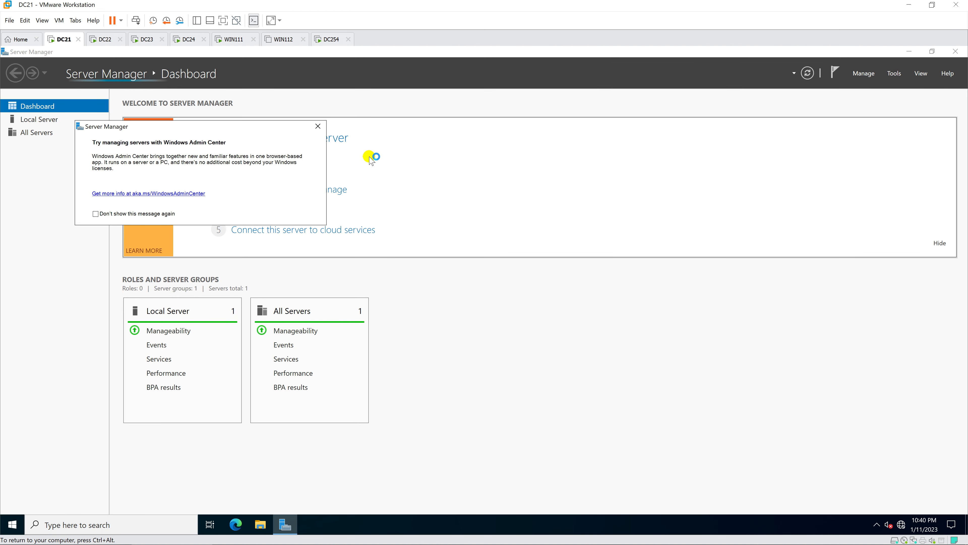
# - Dismiss DC21's Windows Admin Center notice and close its Server Manager window
pyautogui.click(318, 126)
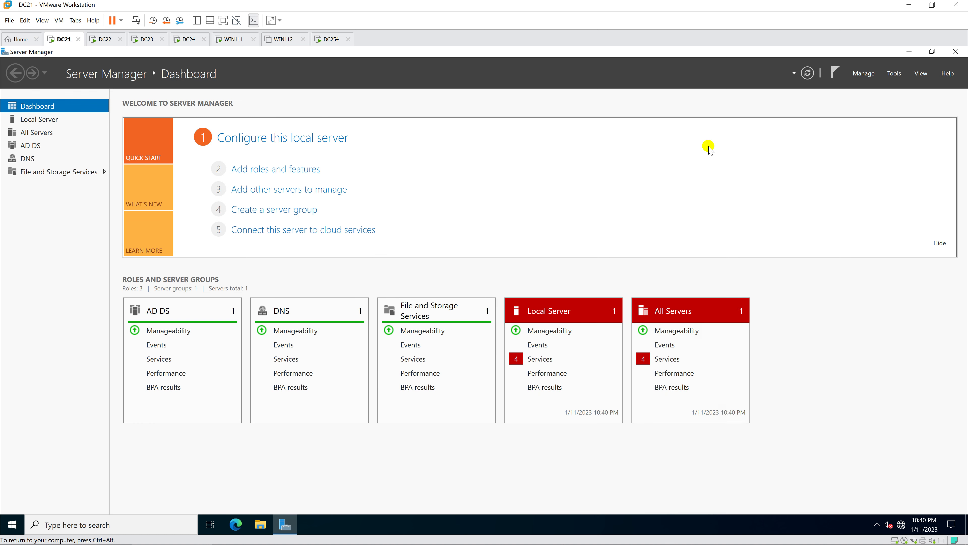
pyautogui.click(955, 52)
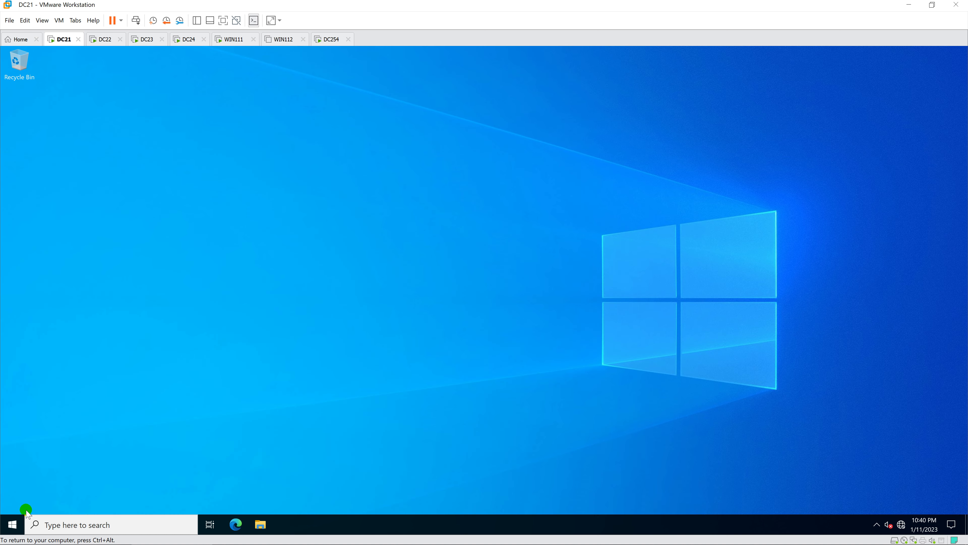
# - Restart DC21 from the Start quick menu, keeping the default reason
pyautogui.rightClick(20, 529)
pyautogui.moveTo(61, 498)
pyautogui.click(204, 494)
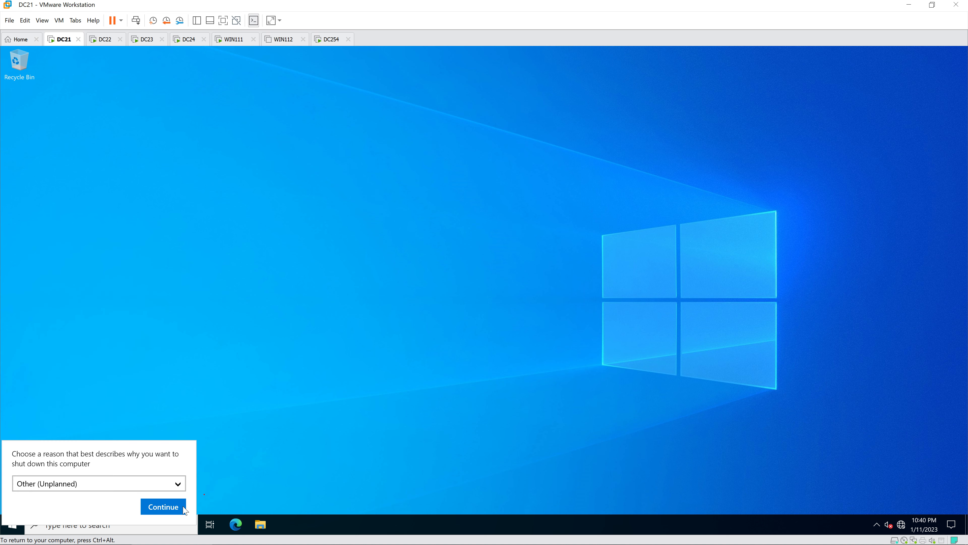
pyautogui.click(172, 507)
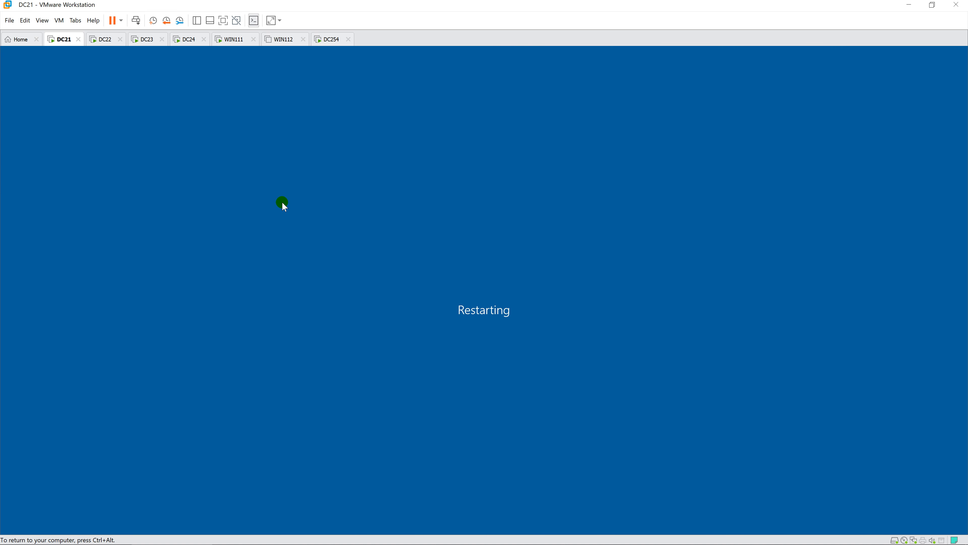
# - Sign in to DC23 with the administrator password
pyautogui.click(151, 42)
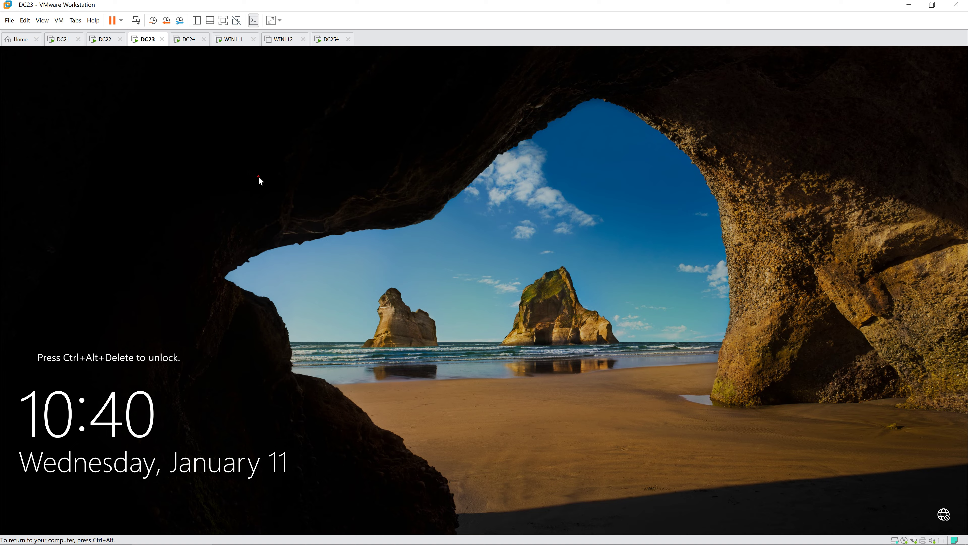
pyautogui.press('ctrl+alt+Insert')
pyautogui.write('Pa')
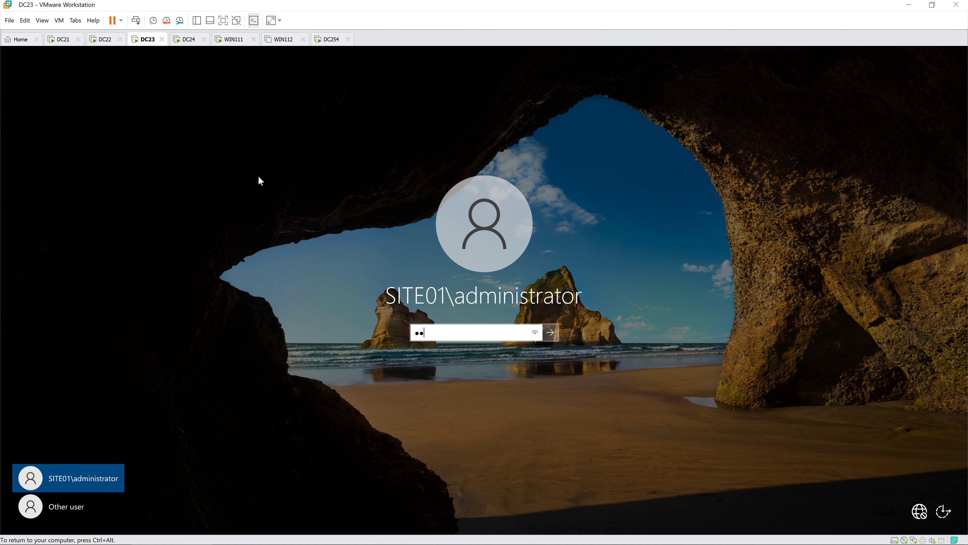
pyautogui.write('$$w0rd')
pyautogui.press('Return')
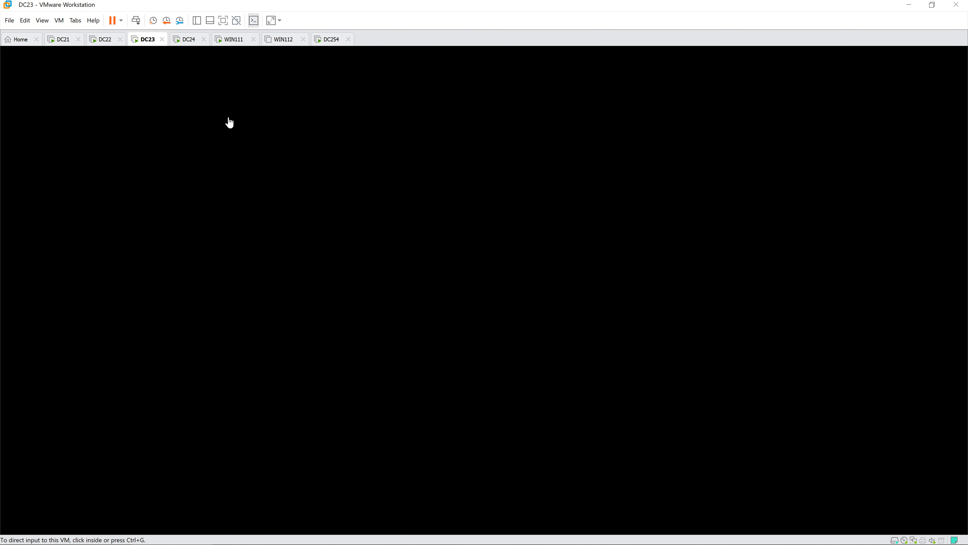
# - Sign in to DC24 with the administrator password, then return to DC23
pyautogui.click(185, 39)
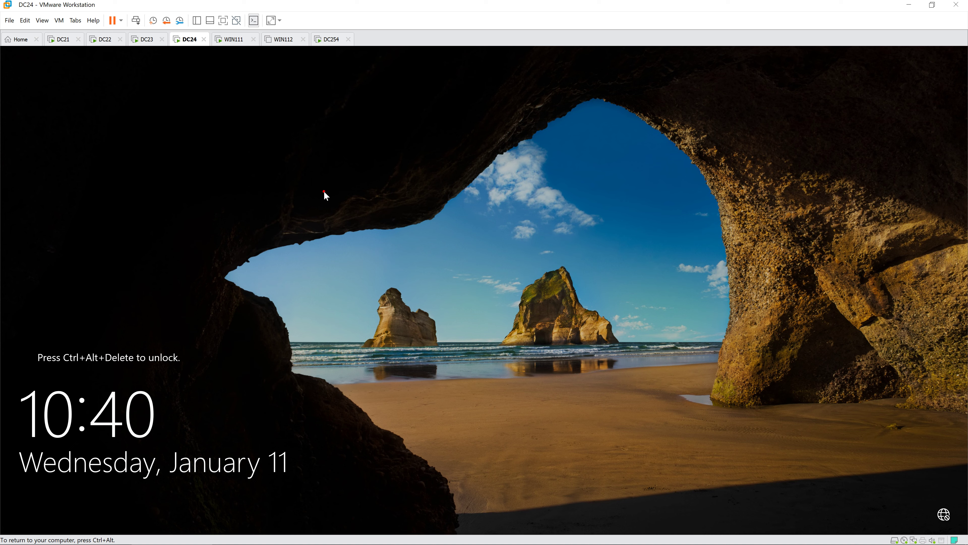
pyautogui.press('ctrl+alt+Insert')
pyautogui.write('Pa')
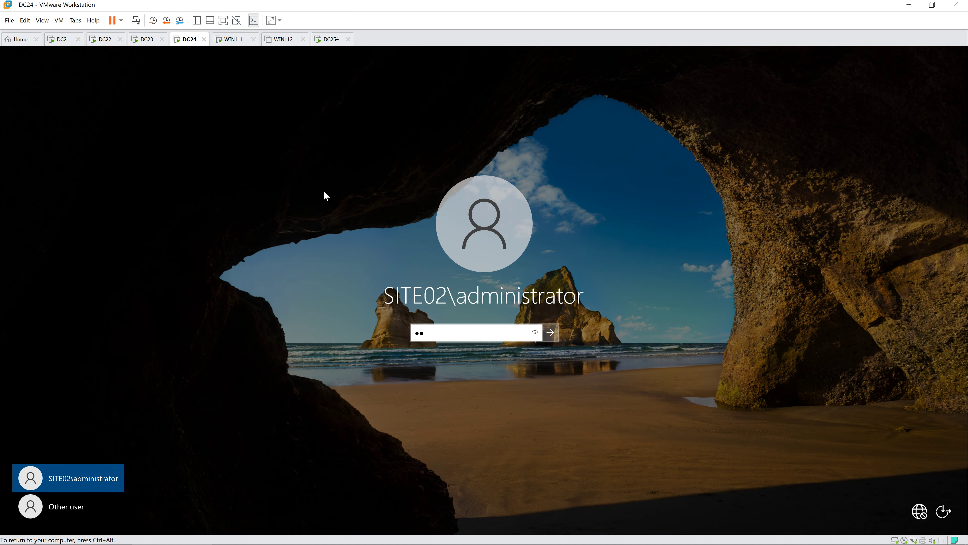
pyautogui.write('$$w')
pyautogui.press('BackSpace')
pyautogui.press('BackSpace')
pyautogui.press('BackSpace')
pyautogui.press('BackSpace')
pyautogui.press('BackSpace')
pyautogui.write('Pa$$w0rd')
pyautogui.press('Return')
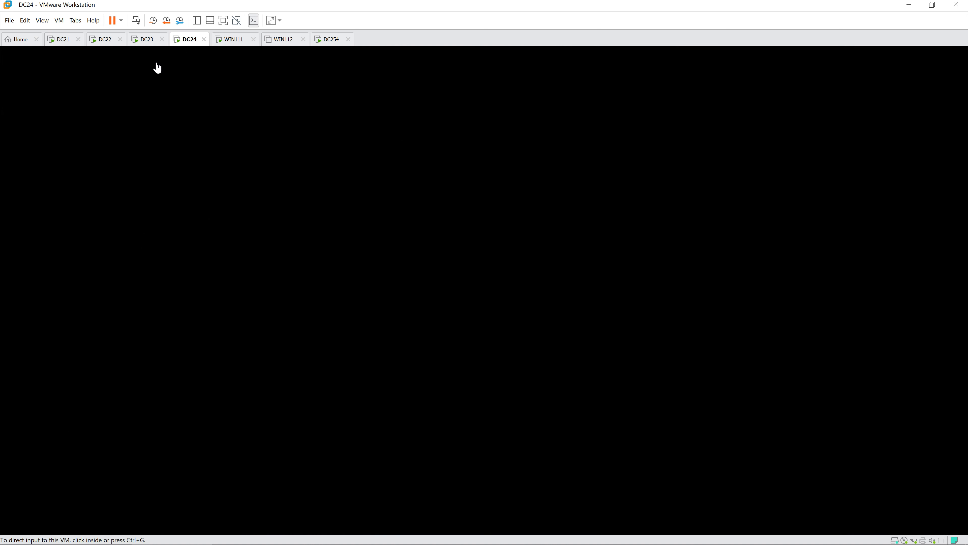
pyautogui.click(103, 42)
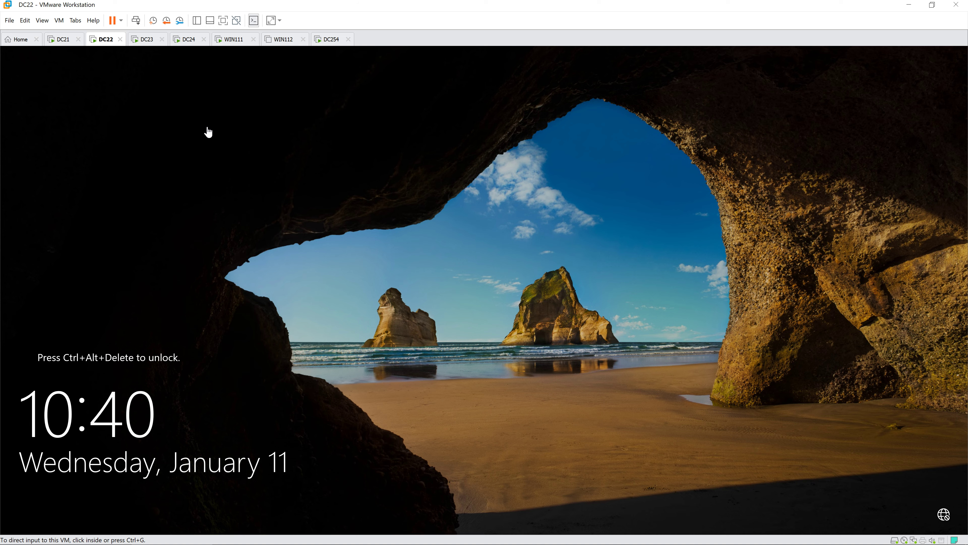
pyautogui.click(144, 39)
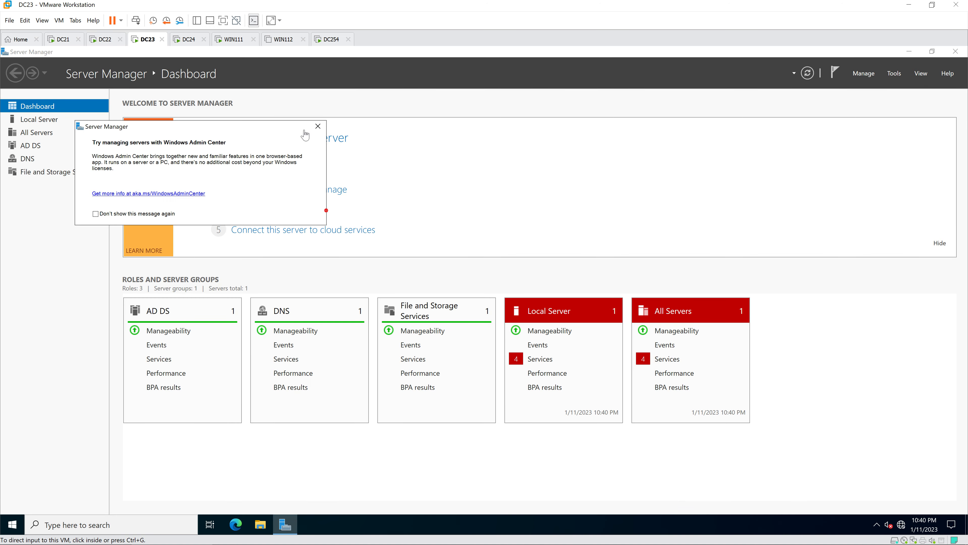
# - On DC23, dismiss the Admin Center notice, close Server Manager and restart
pyautogui.click(476, 295)
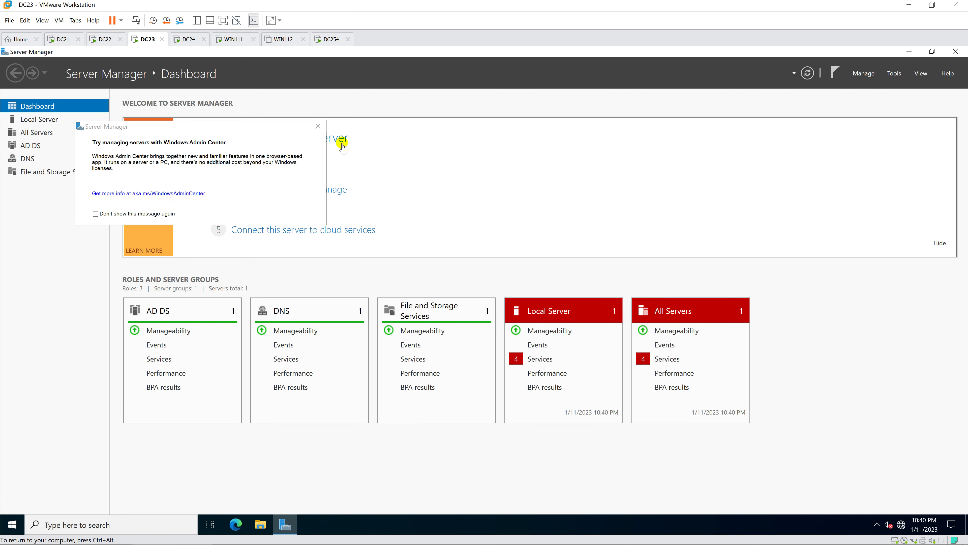
pyautogui.click(317, 126)
pyautogui.click(955, 52)
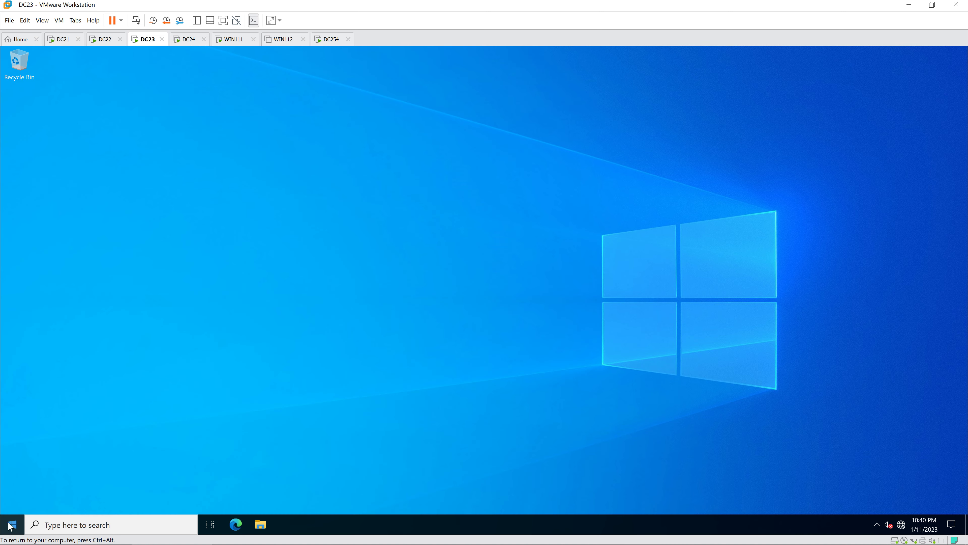
pyautogui.rightClick(12, 526)
pyautogui.moveTo(76, 494)
pyautogui.click(186, 490)
pyautogui.click(154, 502)
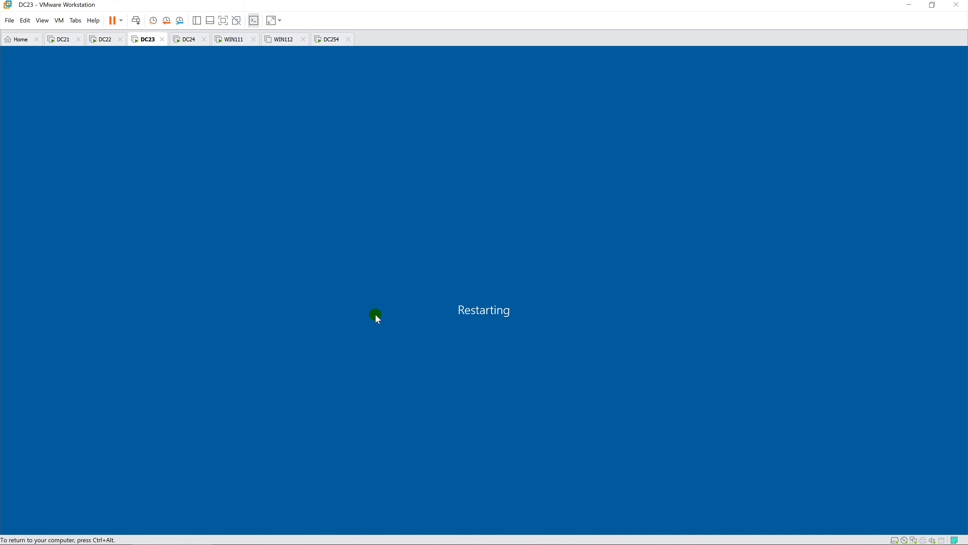
# - On DC24, dismiss the Admin Center notice, close Server Manager and restart
pyautogui.click(190, 40)
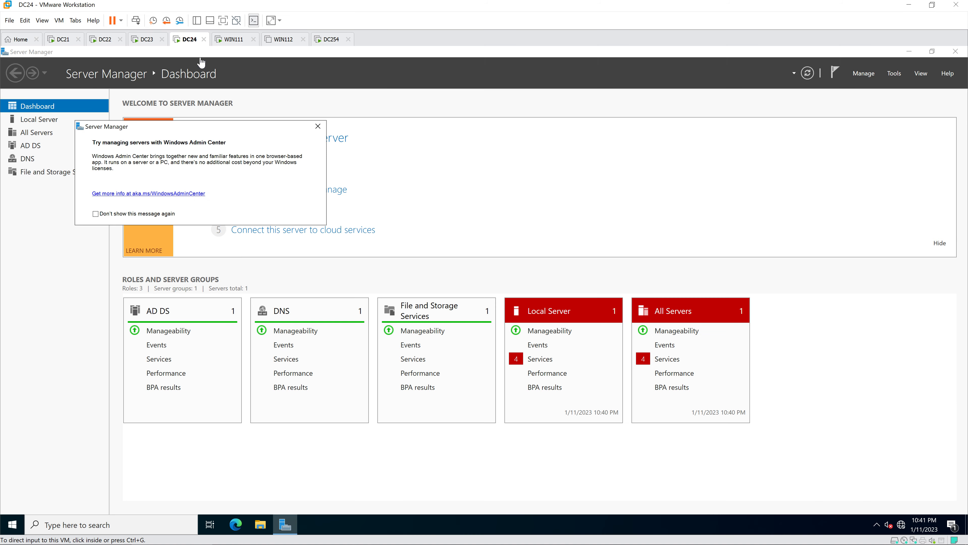
pyautogui.click(318, 126)
pyautogui.click(955, 51)
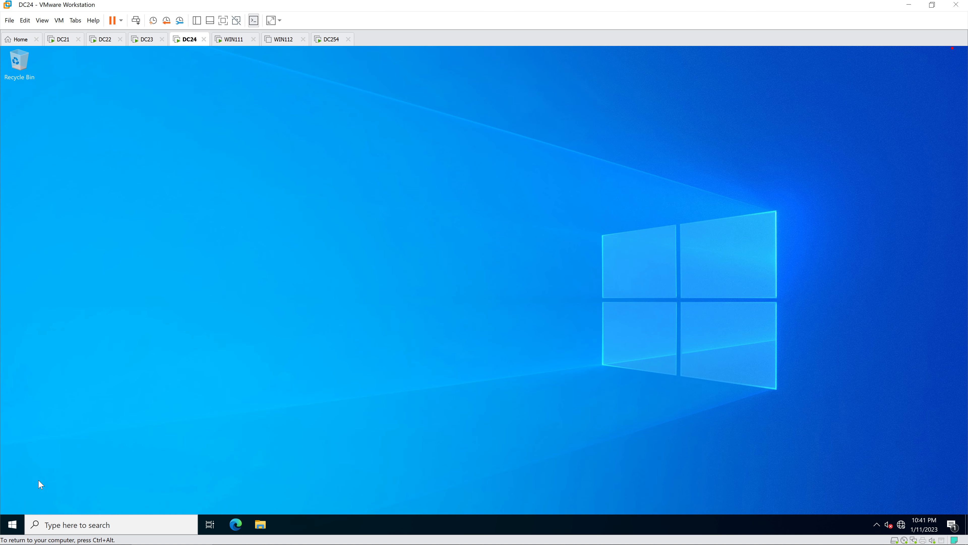
pyautogui.rightClick(12, 524)
pyautogui.moveTo(47, 497)
pyautogui.click(183, 495)
pyautogui.click(154, 507)
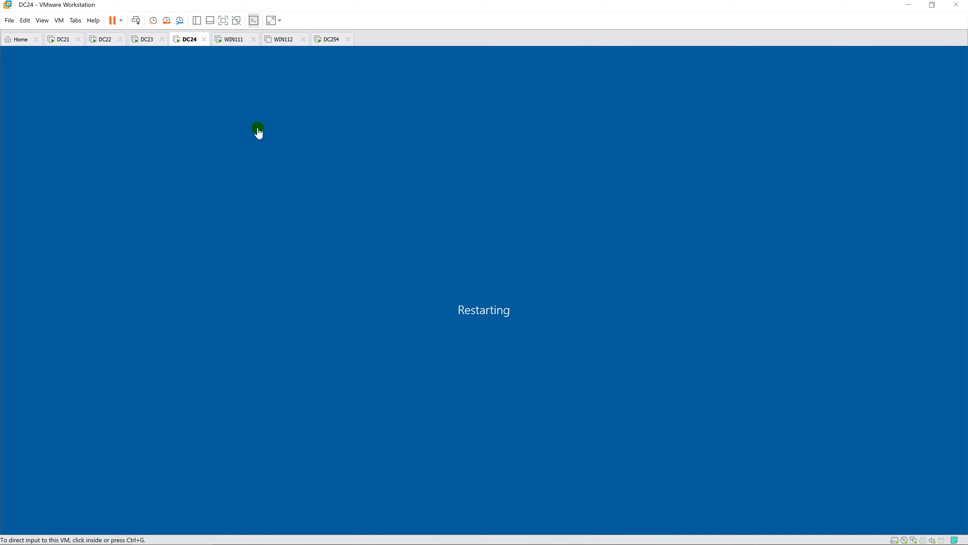
# - Check the other VMs' reboot progress, ending on DC23's startup screen
pyautogui.click(153, 41)
pyautogui.click(187, 41)
pyautogui.click(103, 40)
pyautogui.click(67, 41)
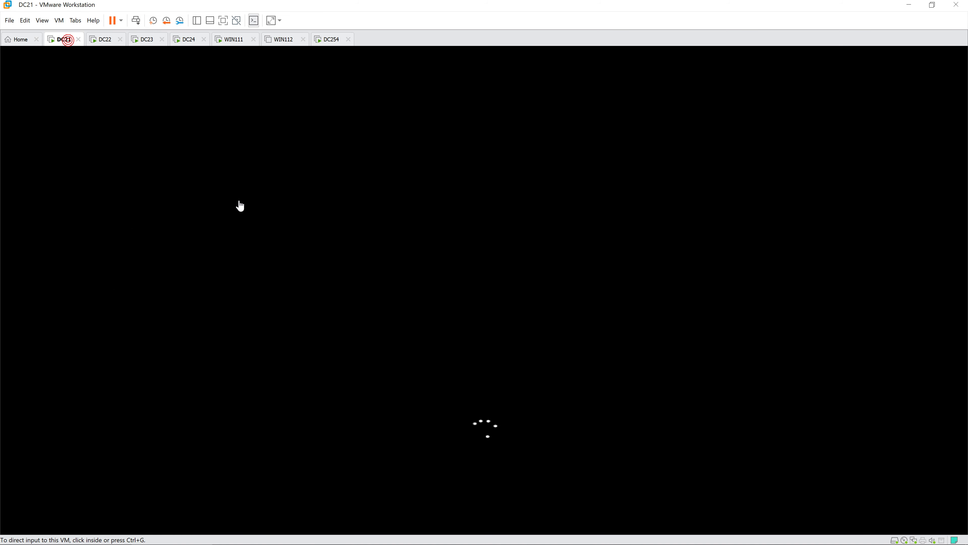
pyautogui.click(185, 40)
pyautogui.click(196, 126)
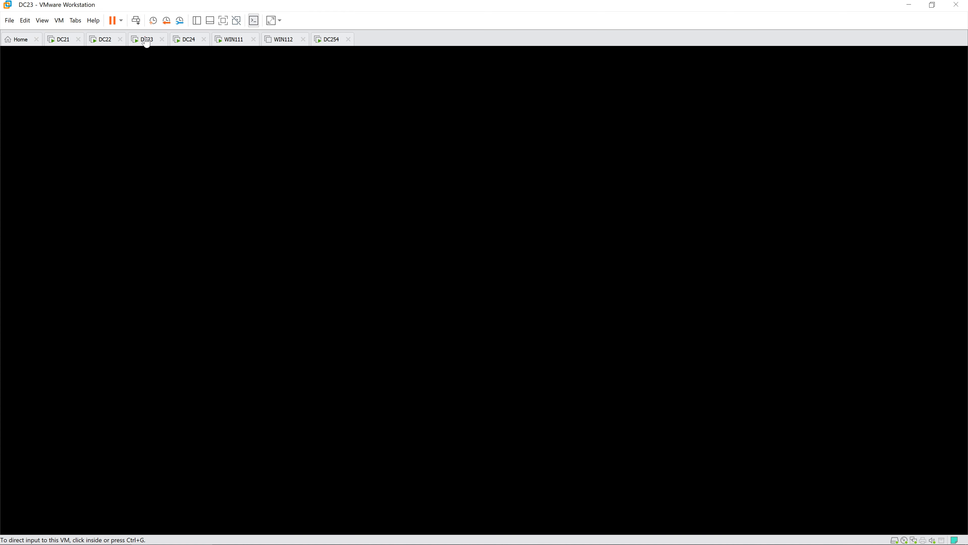
pyautogui.click(147, 39)
# - On WIN111, close Settings and the This PC window, then restart it
pyautogui.click(240, 42)
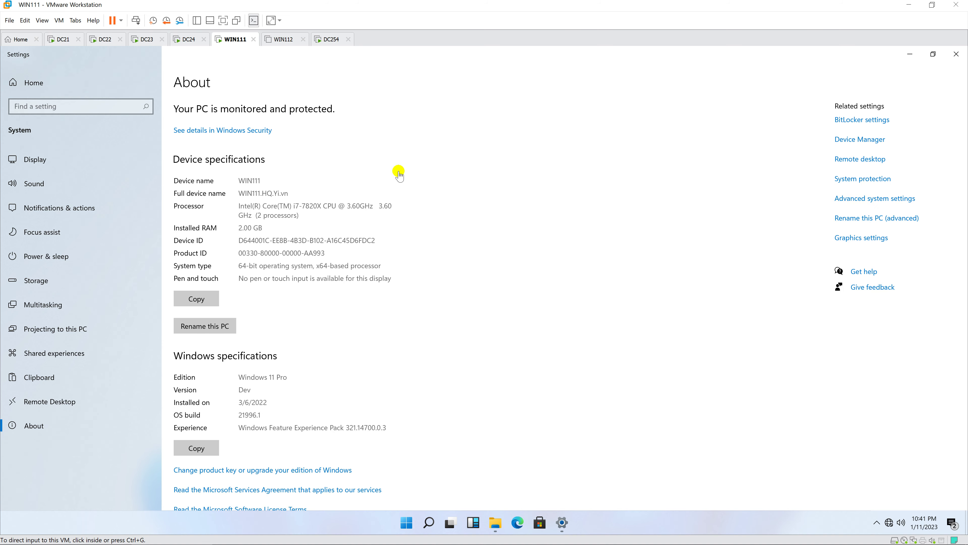
pyautogui.click(955, 54)
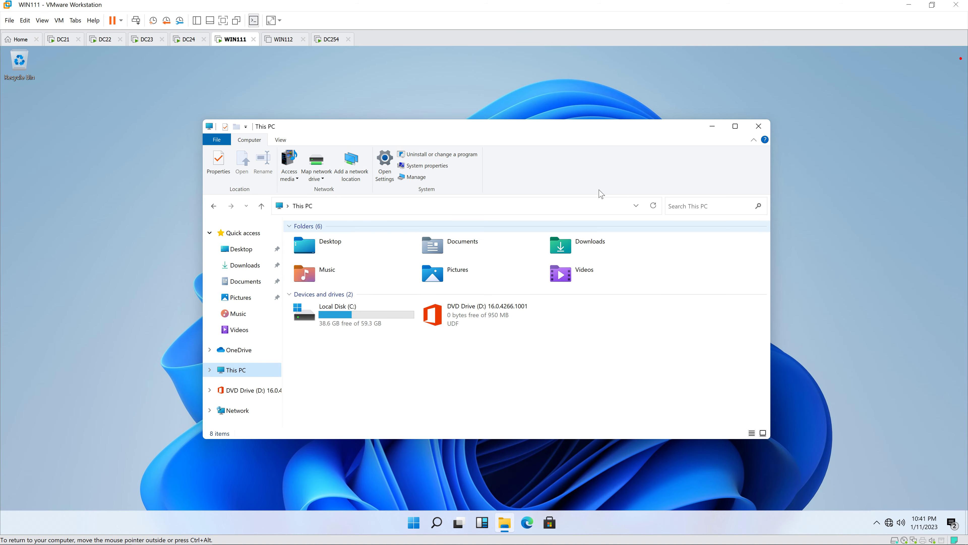
pyautogui.click(759, 126)
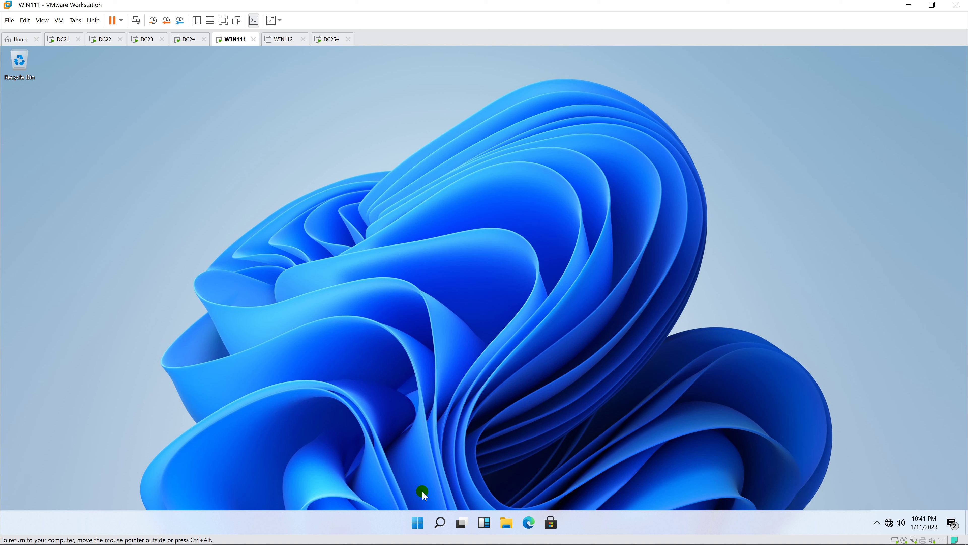
pyautogui.rightClick(417, 523)
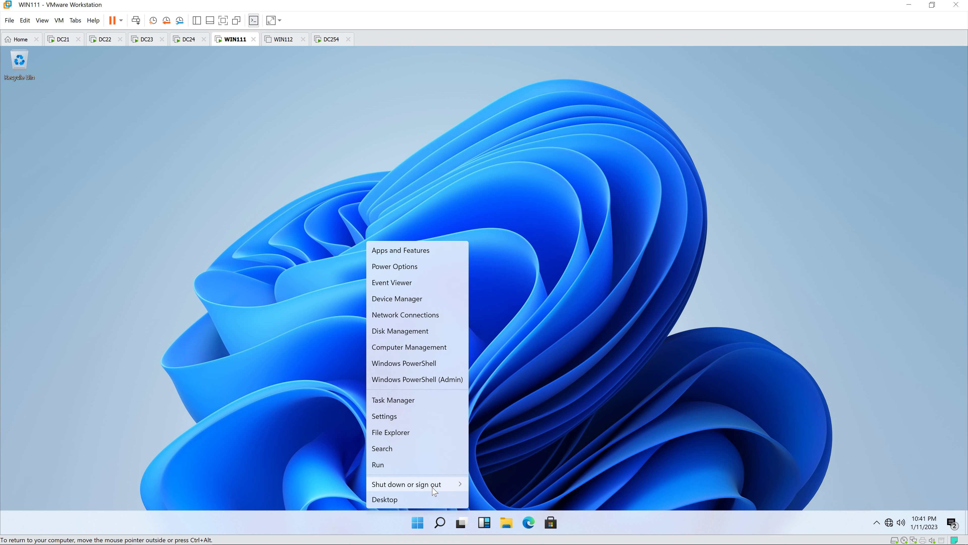
pyautogui.moveTo(434, 491)
pyautogui.click(491, 501)
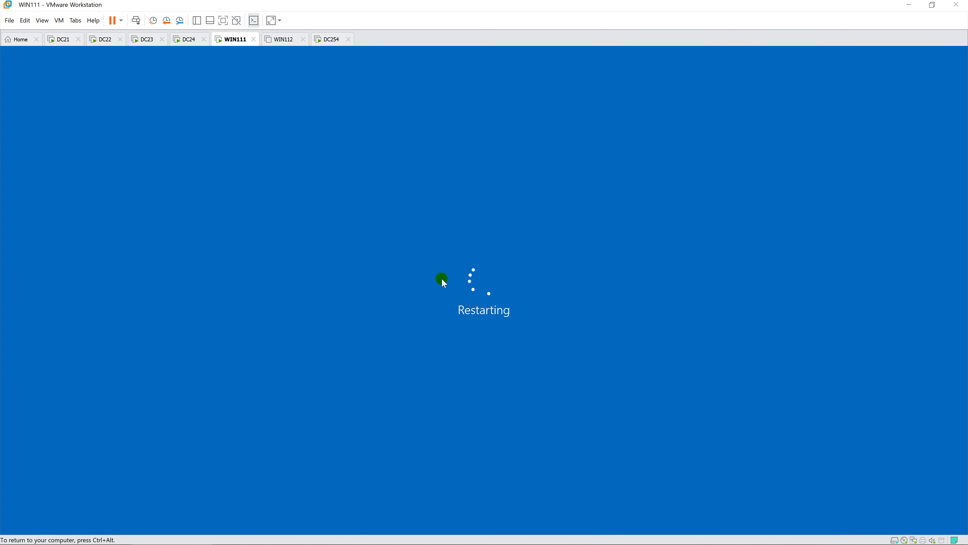
# - Check boot progress on DC24, DC23, WIN111 and DC21, ending on DC21
pyautogui.click(189, 41)
pyautogui.click(148, 44)
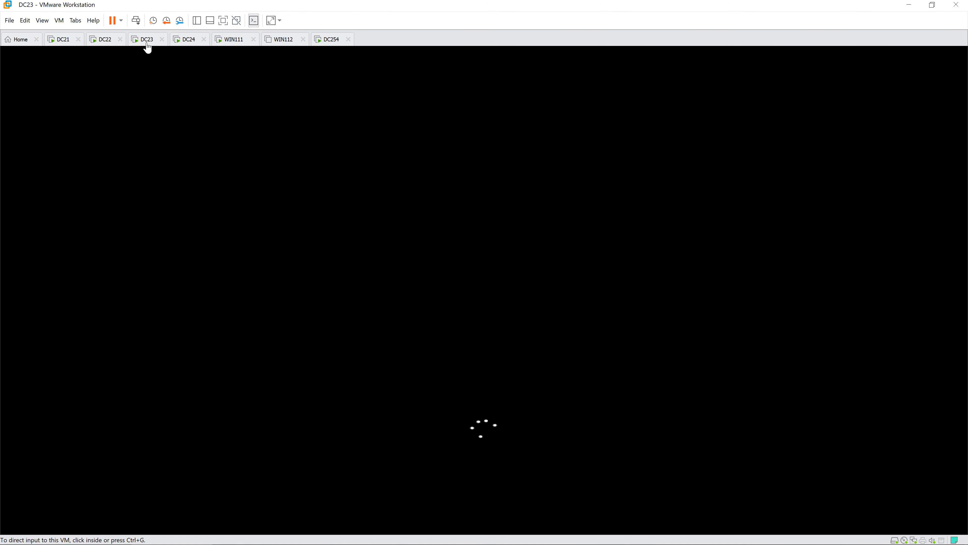
pyautogui.click(69, 43)
pyautogui.click(201, 46)
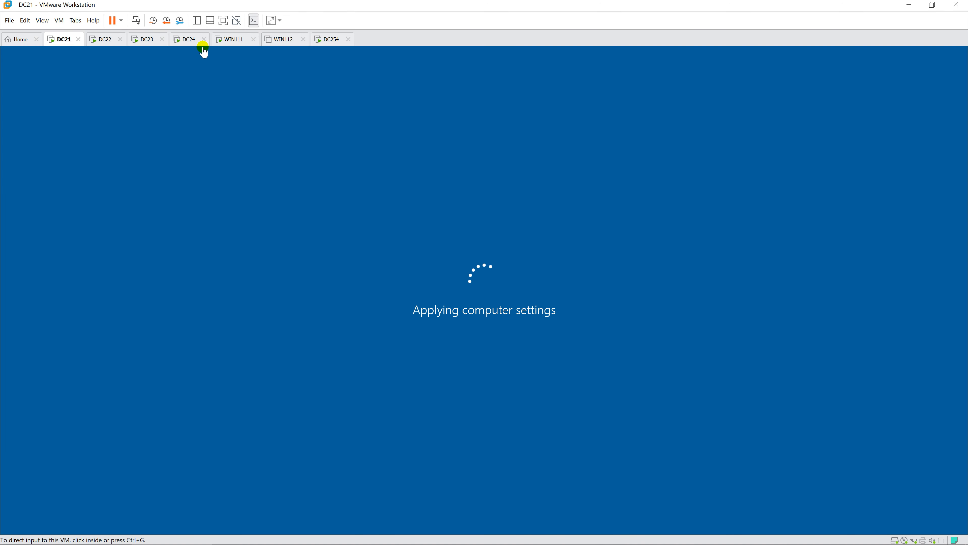
pyautogui.click(230, 44)
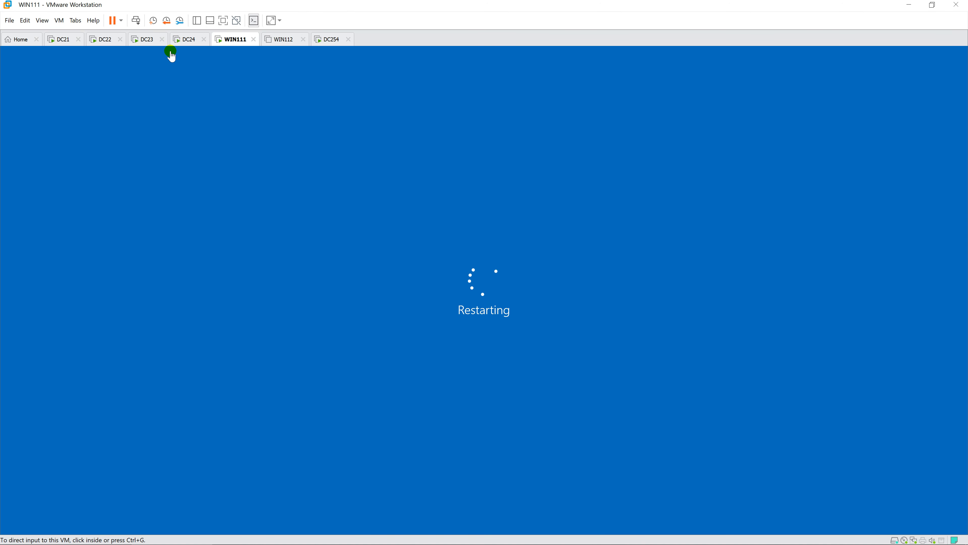
pyautogui.click(68, 42)
pyautogui.click(203, 156)
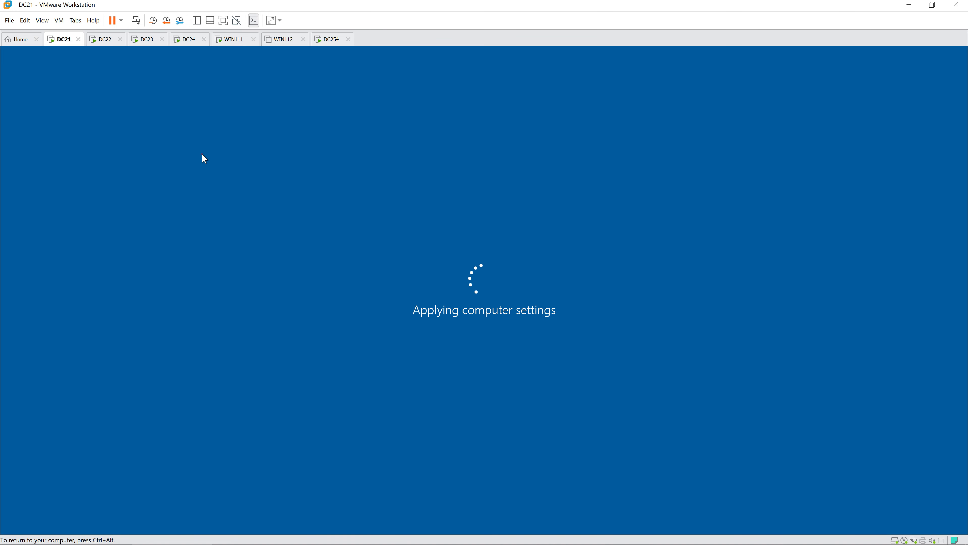
pyautogui.click(202, 153)
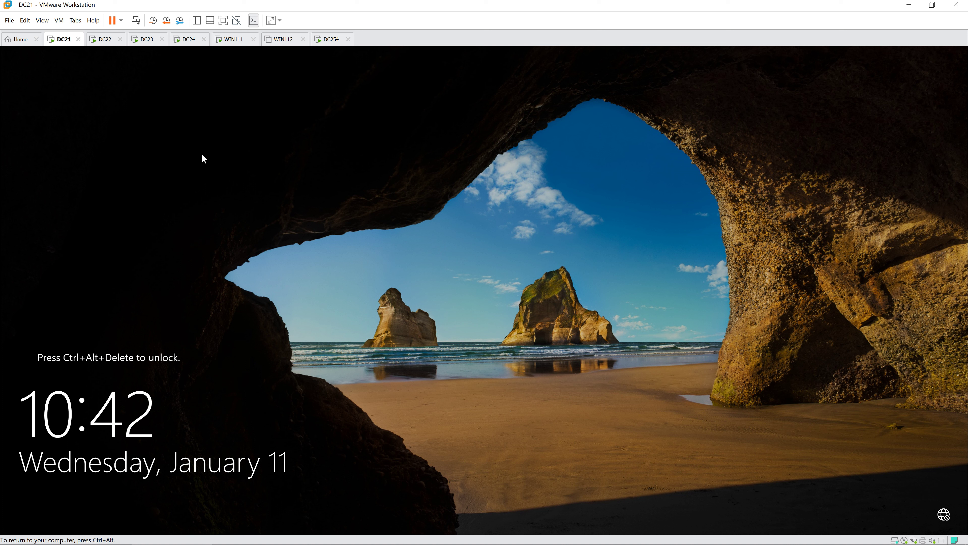
pyautogui.click(106, 40)
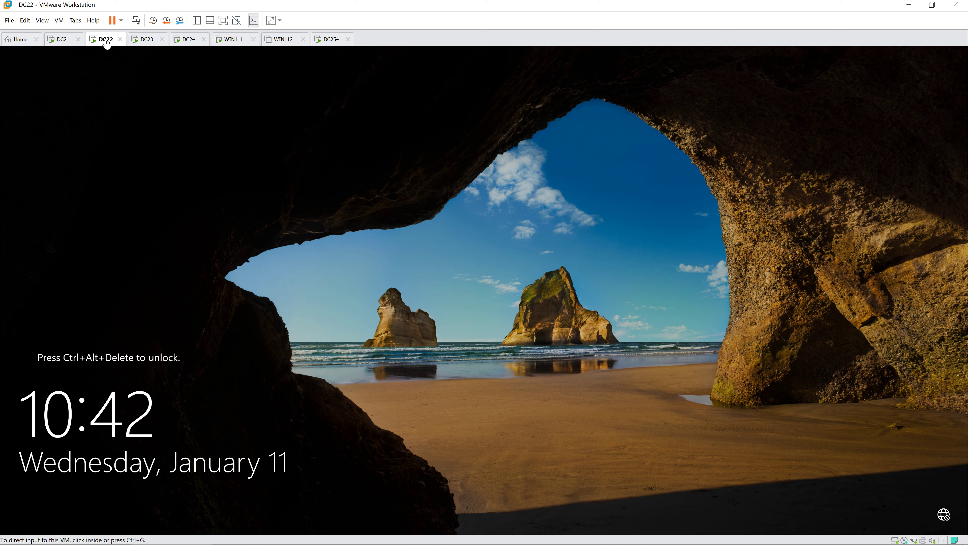
pyautogui.click(141, 42)
pyautogui.click(187, 42)
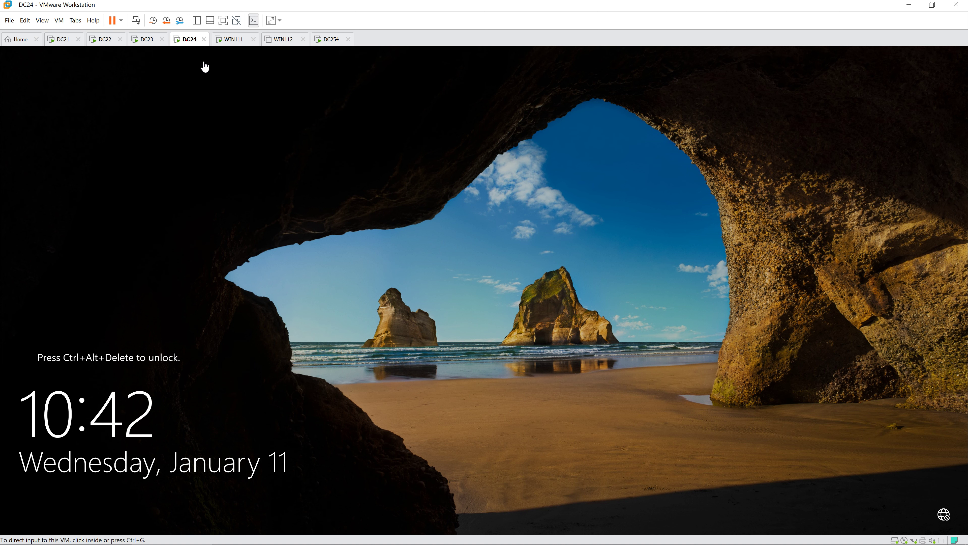
pyautogui.click(232, 42)
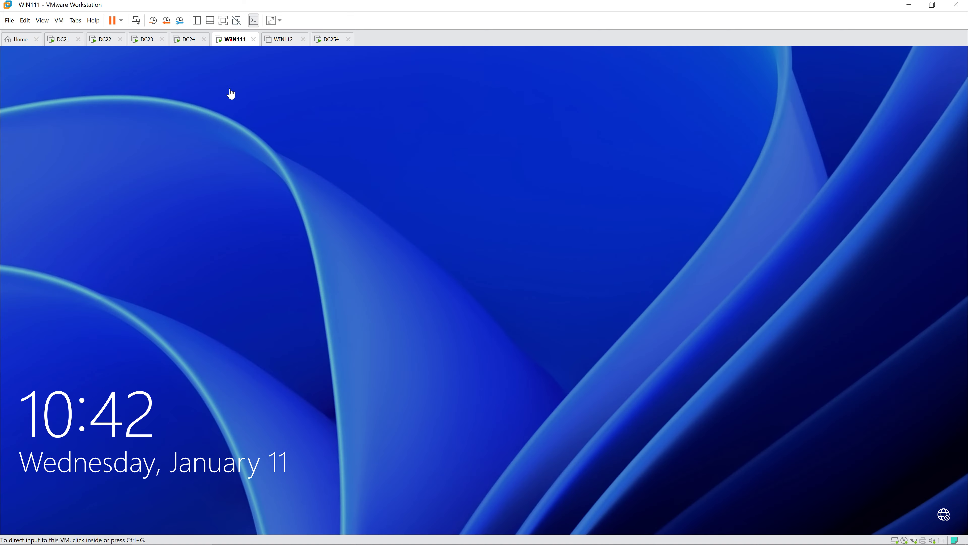
pyautogui.click(198, 64)
pyautogui.click(69, 39)
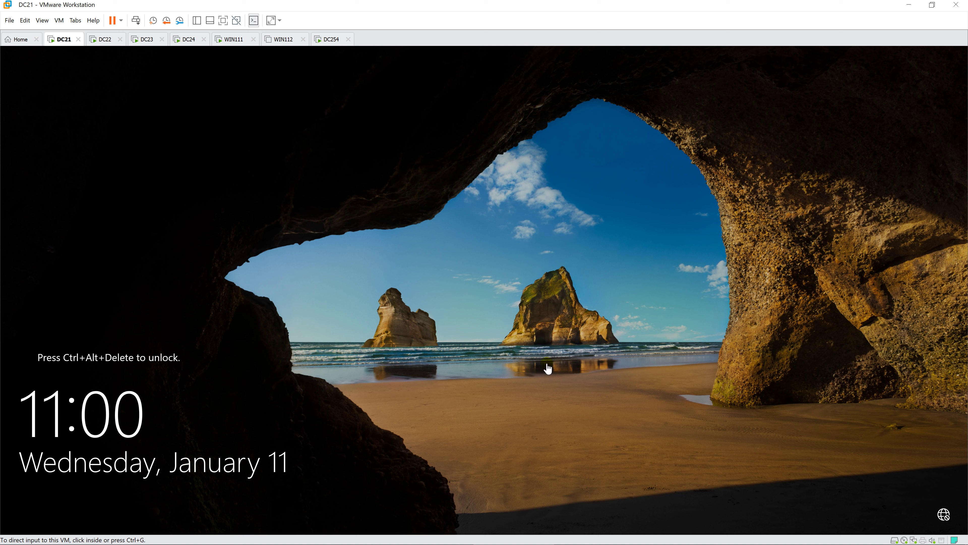
pyautogui.click(422, 337)
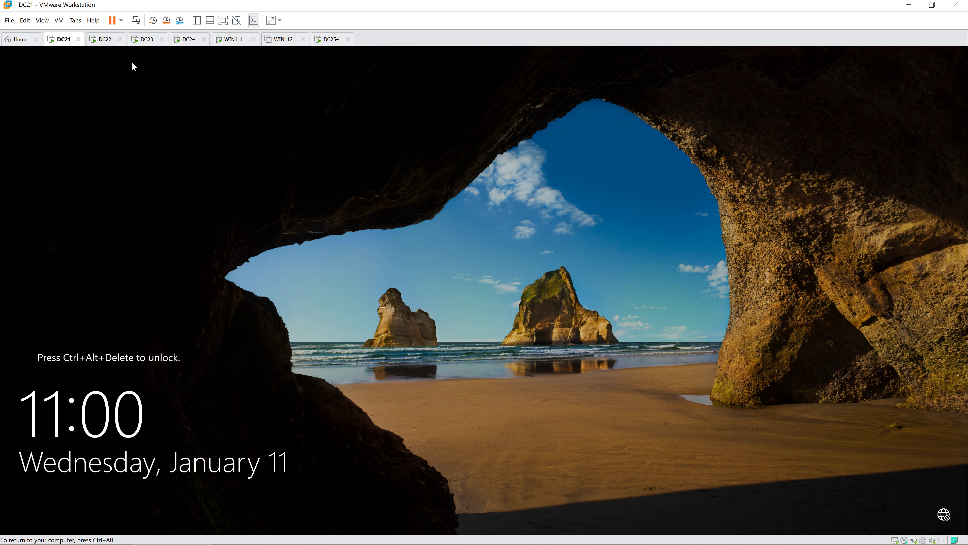
# - Sign in to DC22 as Other user site00\administrator with the domain password
pyautogui.click(102, 40)
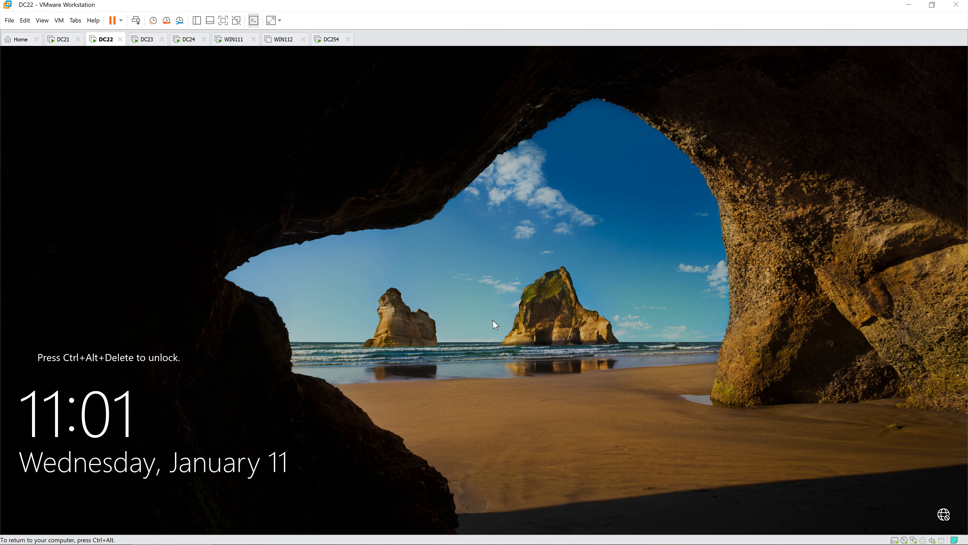
pyautogui.click(492, 320)
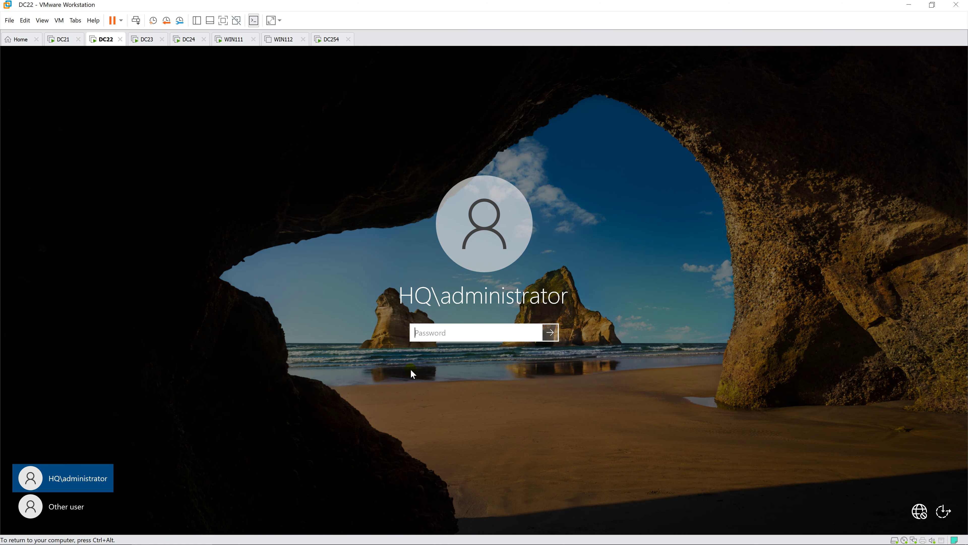
pyautogui.click(82, 511)
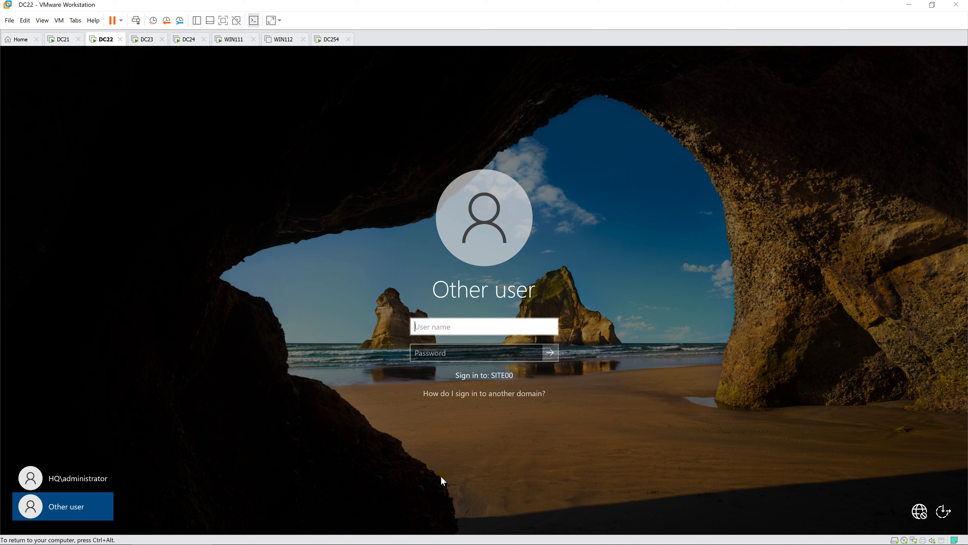
pyautogui.write('site00\\administrator')
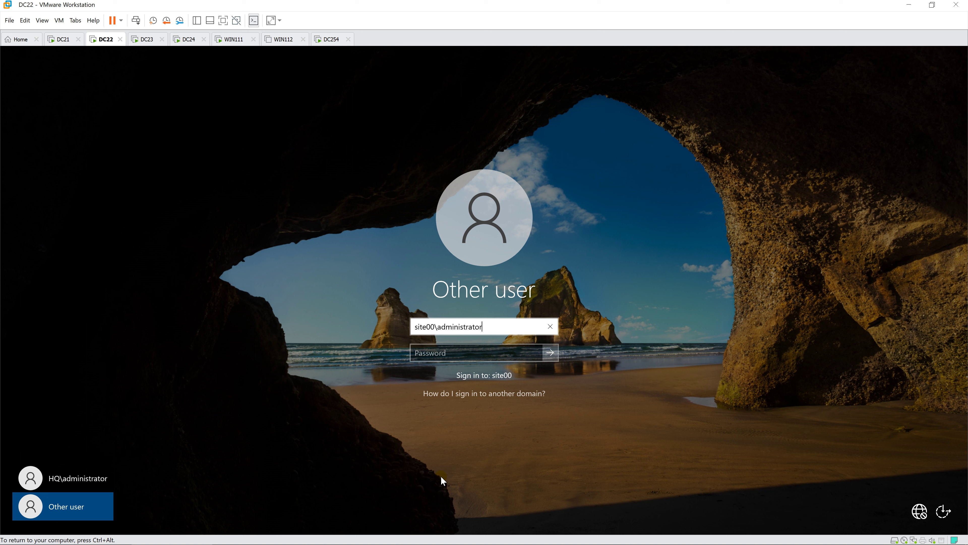
pyautogui.press('Tab')
pyautogui.write('••')
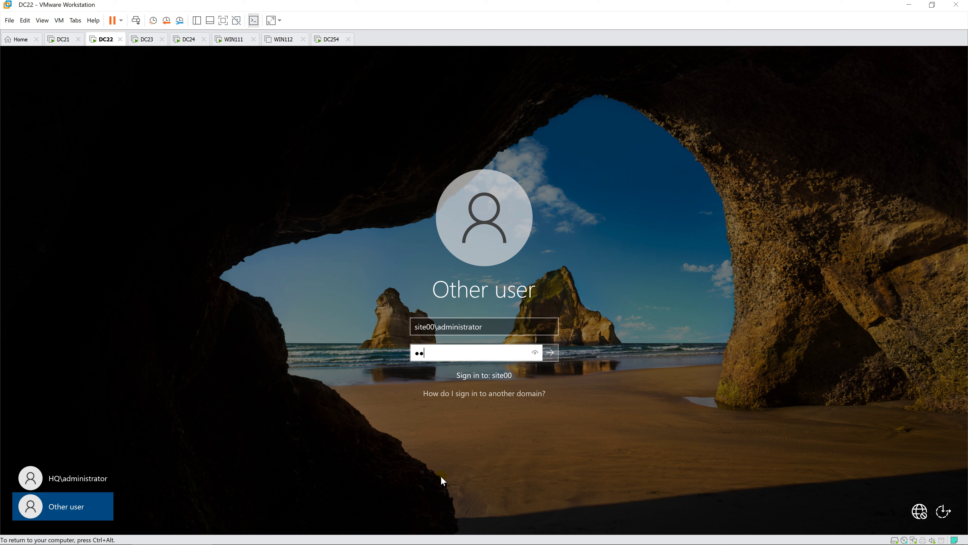
pyautogui.press('BackSpace')
pyautogui.press('BackSpace')
pyautogui.write('••••••••')
pyautogui.press('Return')
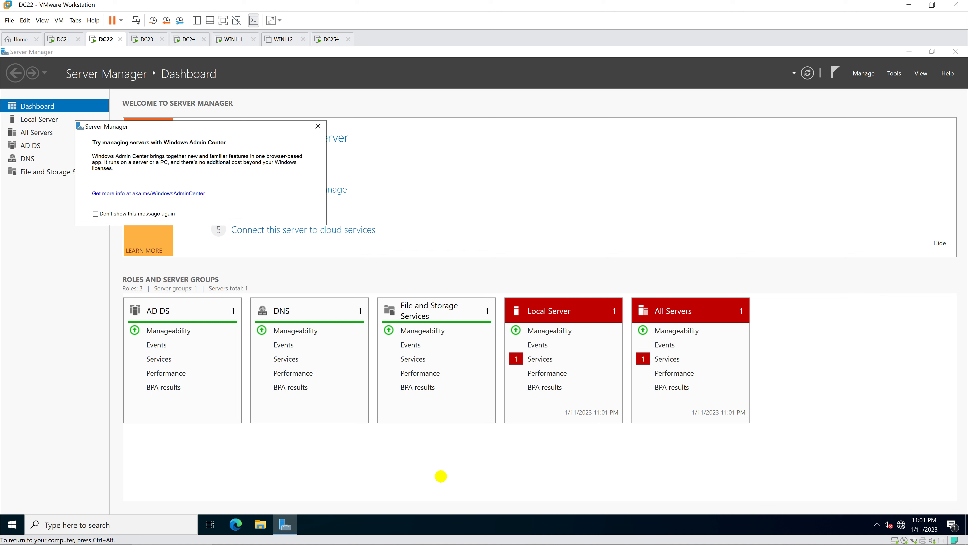
# - Dismiss DC22's Admin Center notice and launch Group Policy Management from Tools
pyautogui.click(318, 126)
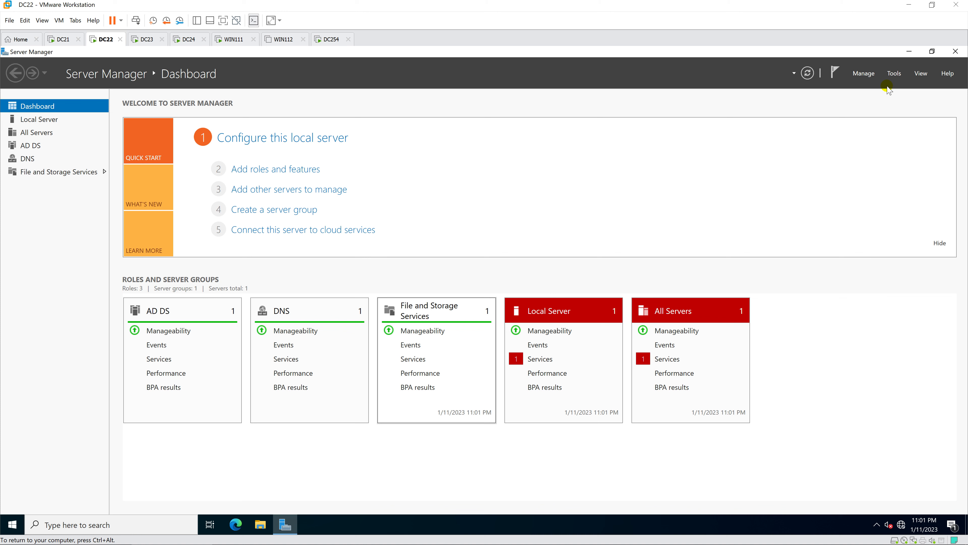
pyautogui.click(894, 73)
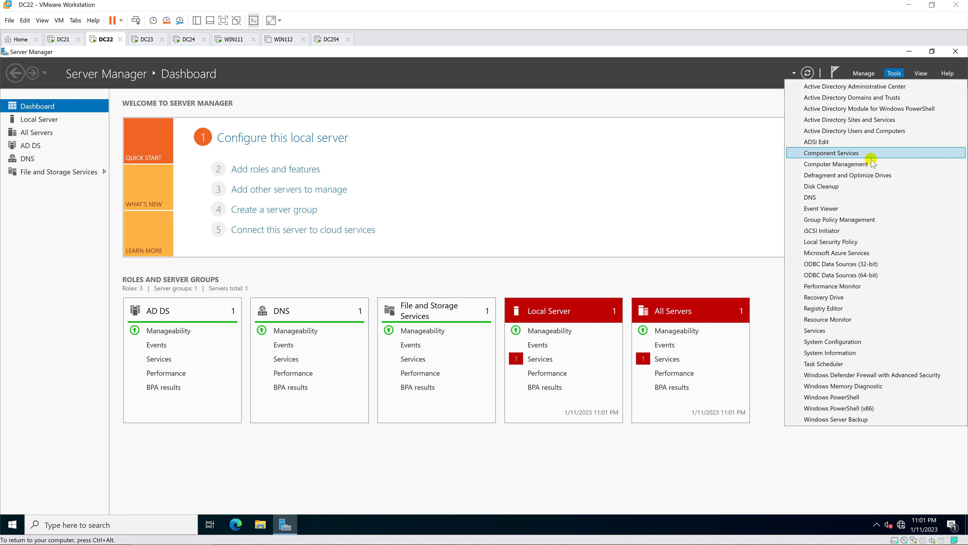
pyautogui.click(853, 220)
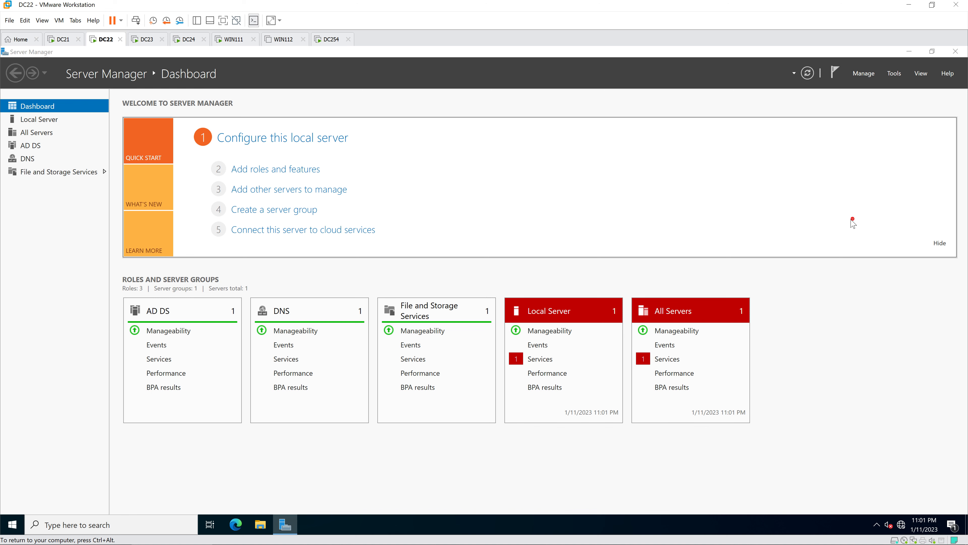
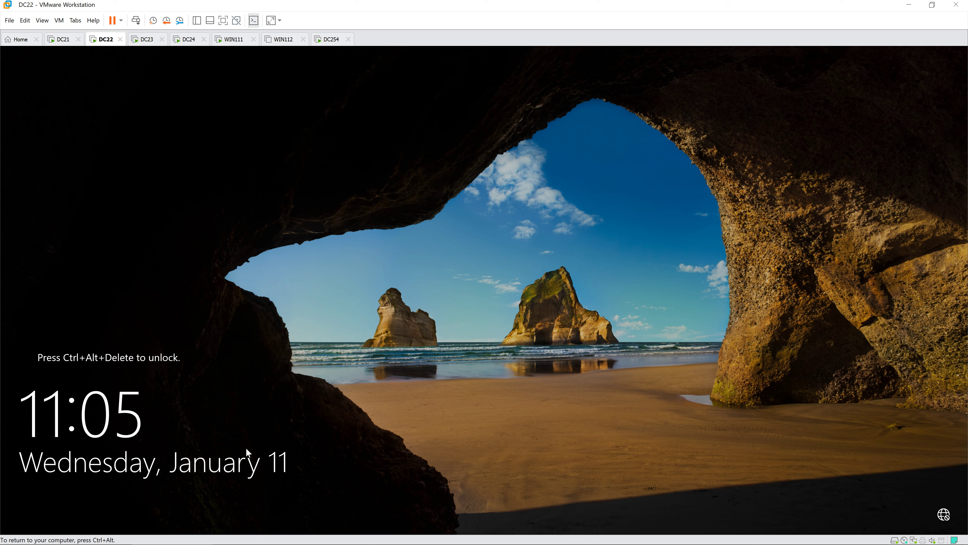
# - Sign in to DC22 as the SITE00 domain administrator using the account password
pyautogui.press('ctrl+alt+Insert')
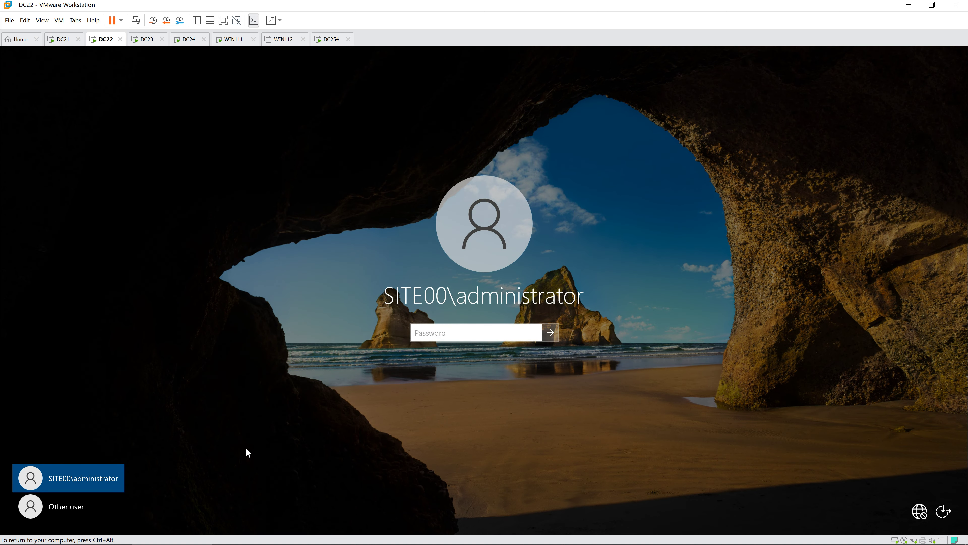
pyautogui.write('••••••••')
pyautogui.press('Return')
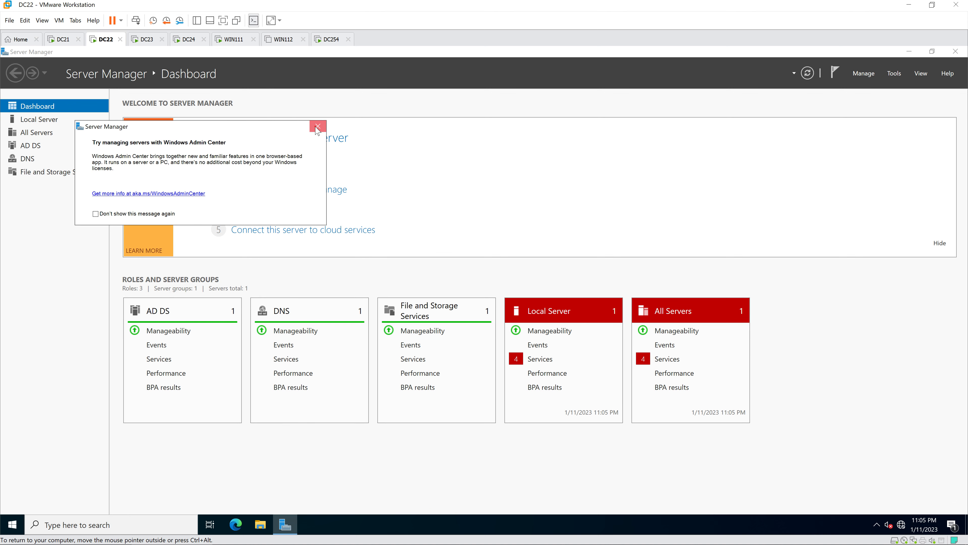
# - Dismiss the Admin Center notice and open an administrator Command Prompt, stretched to full height
pyautogui.click(317, 127)
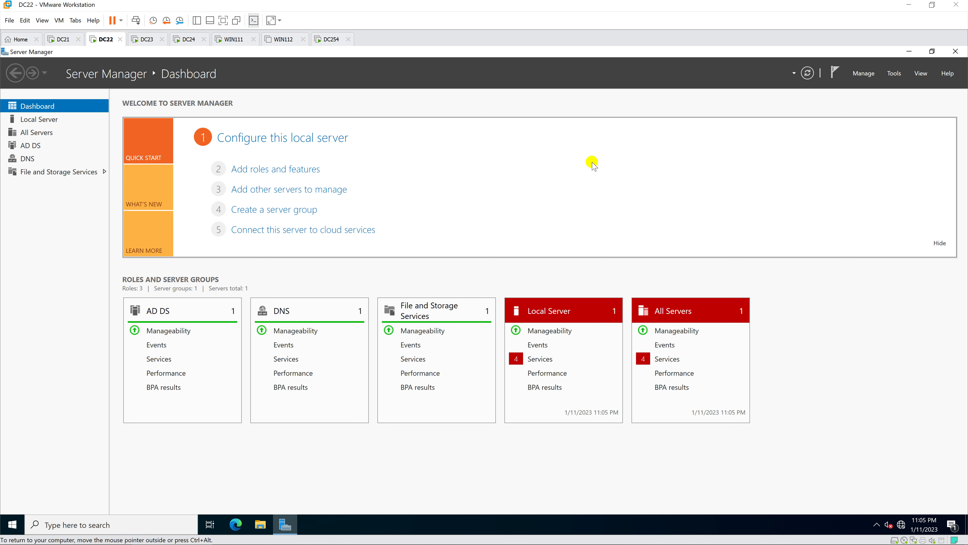
pyautogui.press('super')
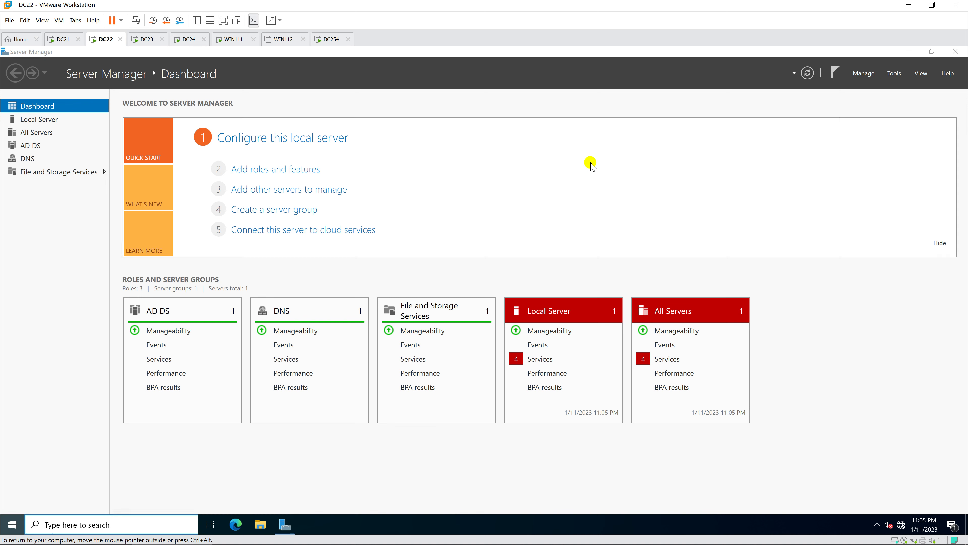
pyautogui.write('cmd')
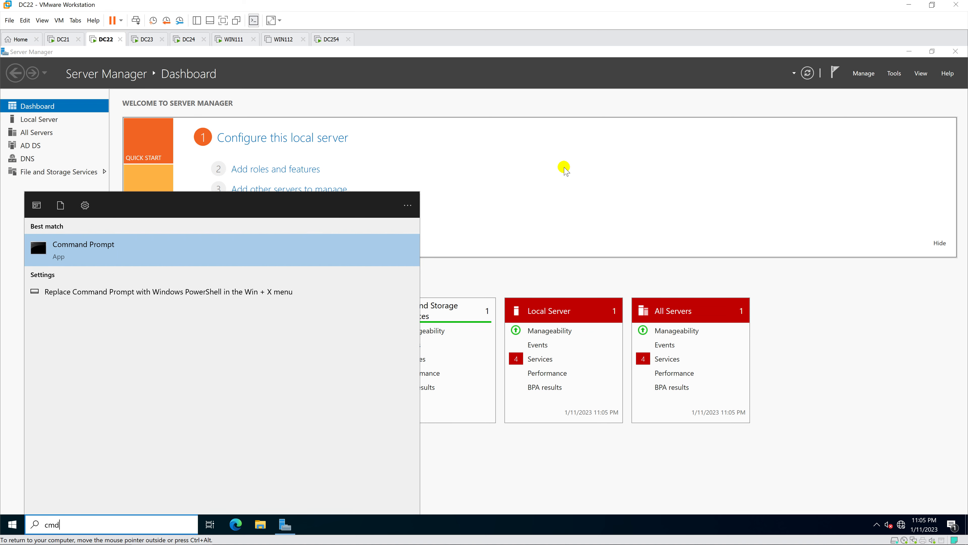
pyautogui.rightClick(226, 258)
pyautogui.click(268, 274)
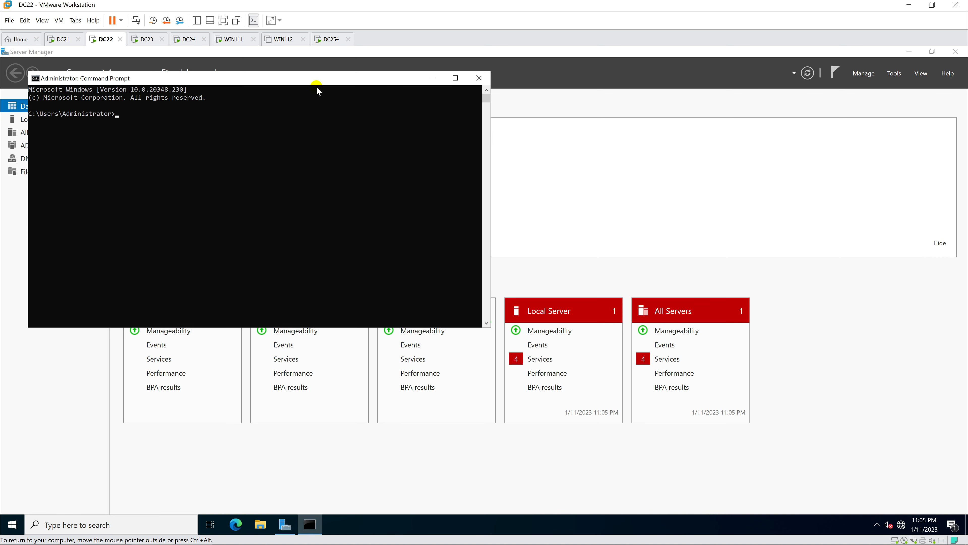
pyautogui.moveTo(317, 82); pyautogui.dragTo(518, 125)
pyautogui.doubleClick(527, 113)
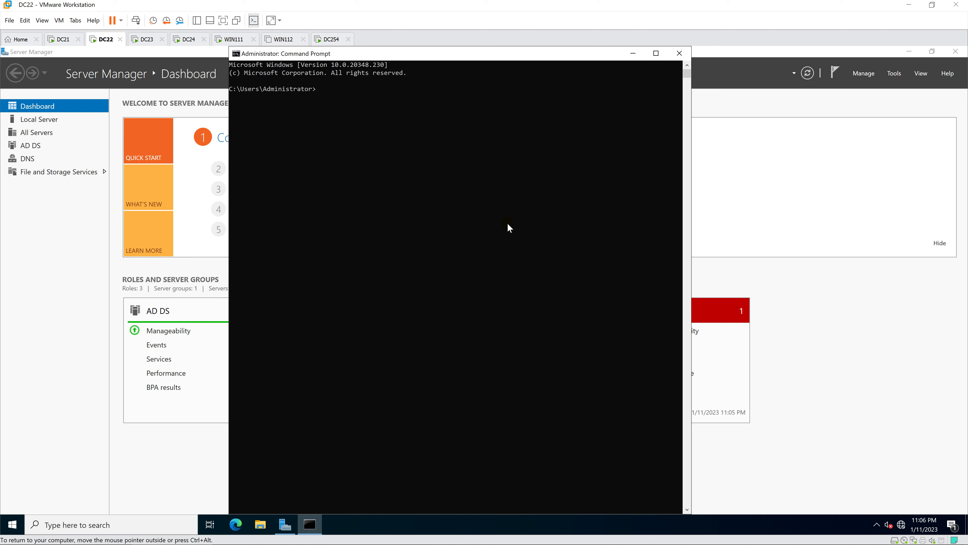
# - Run rendom /clean to finish the domain-rename cleanup
pyautogui.write('rendom /clean')
pyautogui.press('Return')
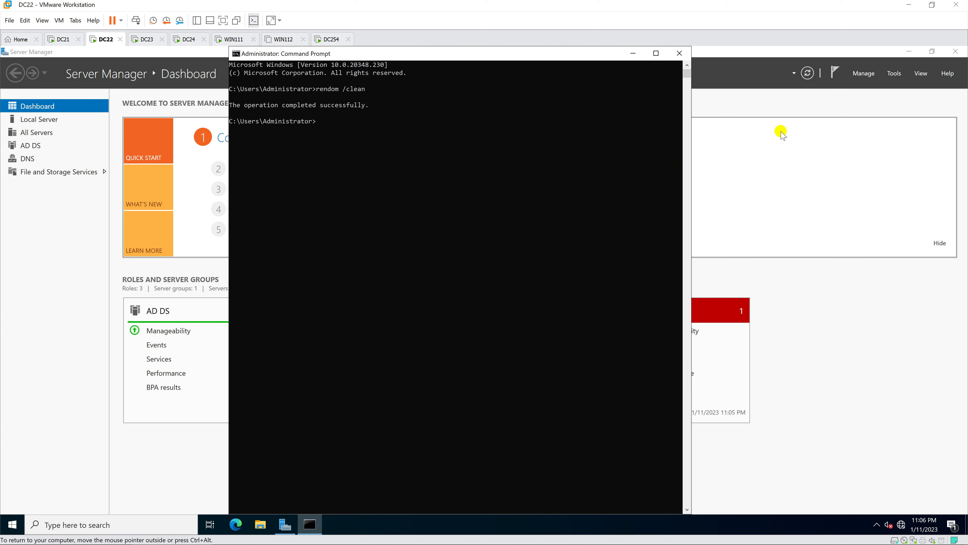
pyautogui.click(893, 75)
pyautogui.click(893, 75)
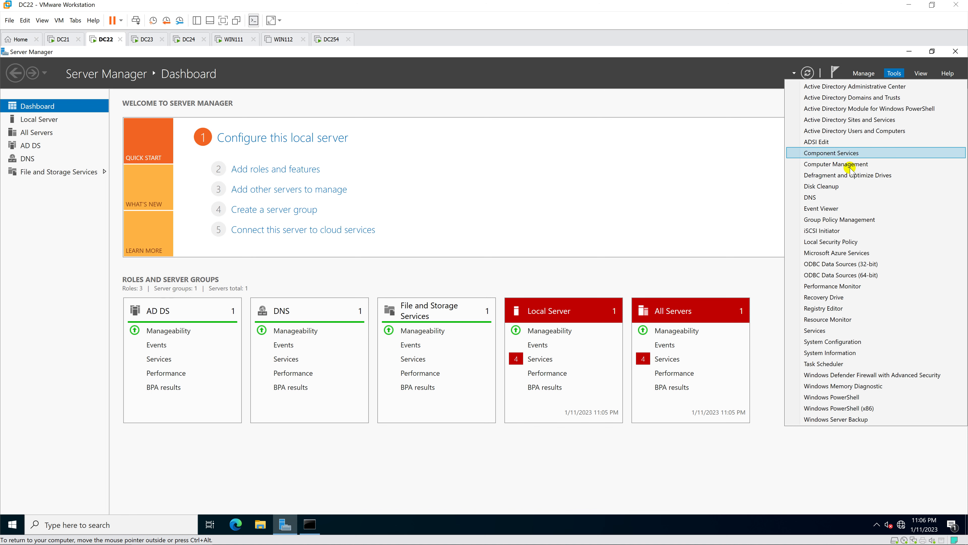
# - In Group Policy Management, check the Default Domain Controllers Policy and Default Domain Policy under Site00.Yi.vn
pyautogui.click(838, 220)
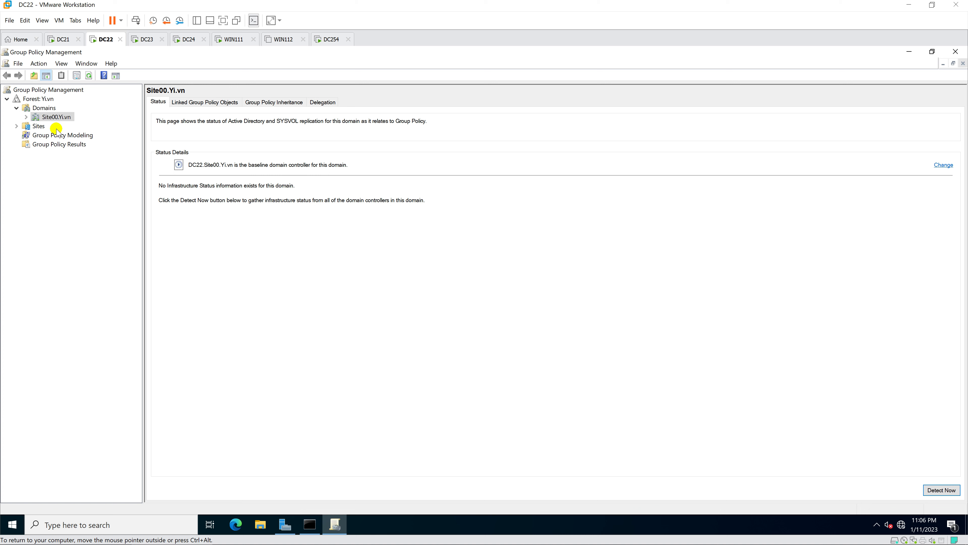
pyautogui.click(26, 116)
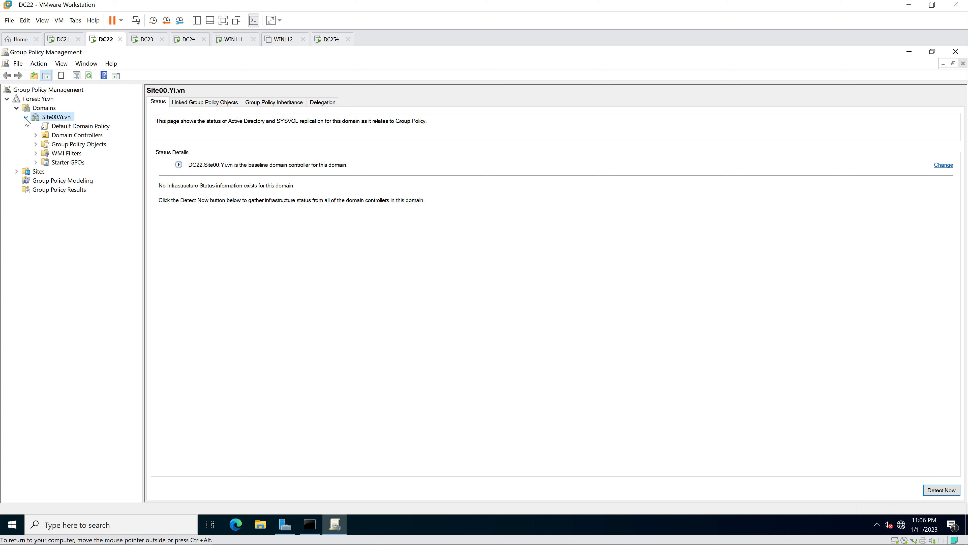
pyautogui.doubleClick(66, 134)
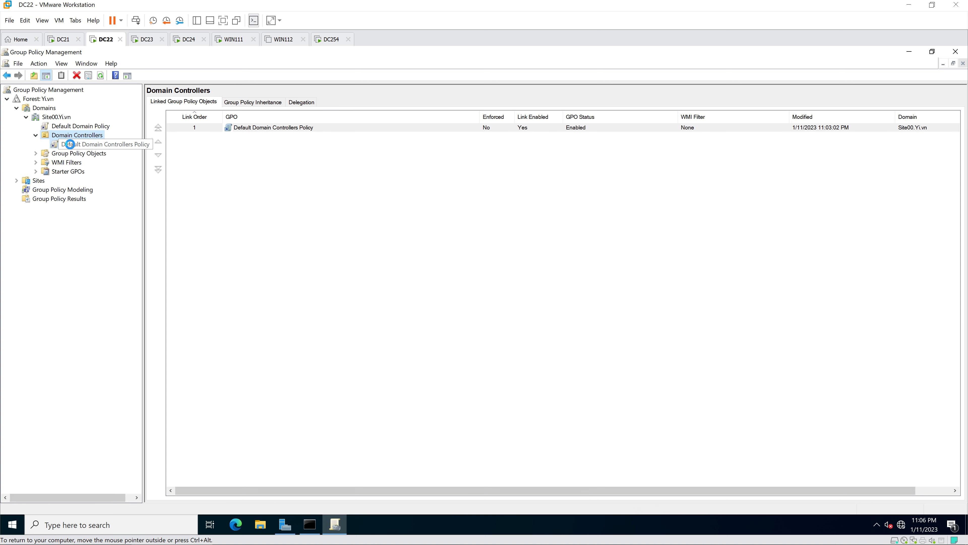
pyautogui.click(70, 145)
pyautogui.click(555, 304)
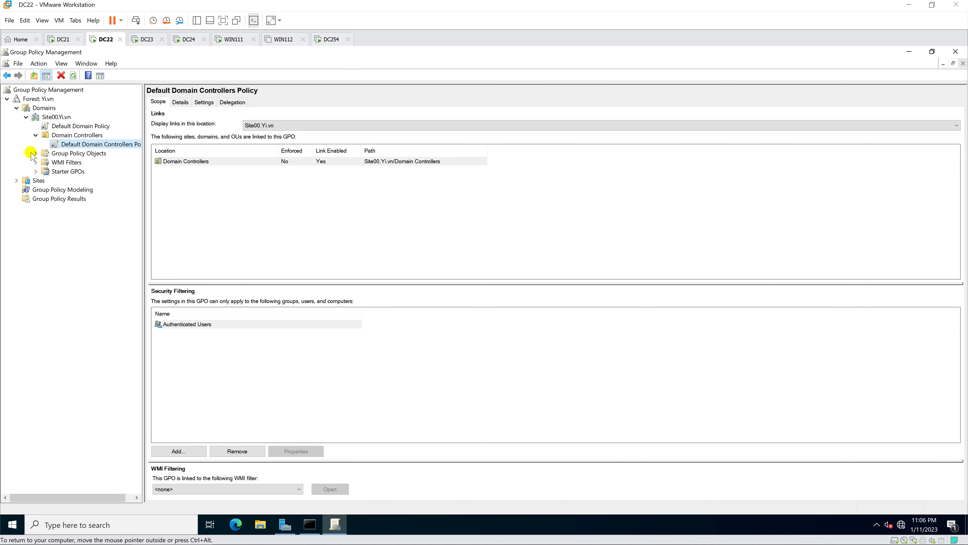
pyautogui.click(32, 153)
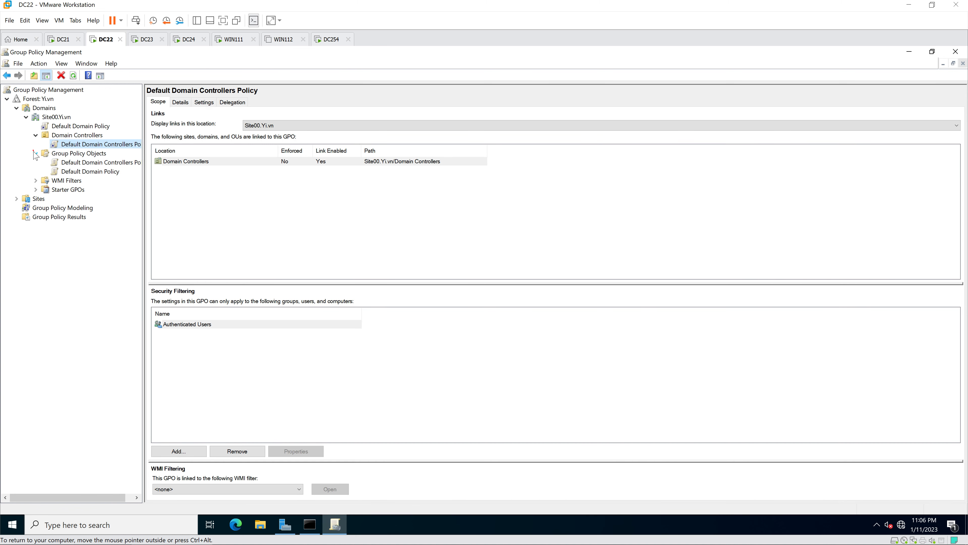
pyautogui.click(69, 127)
pyautogui.click(556, 305)
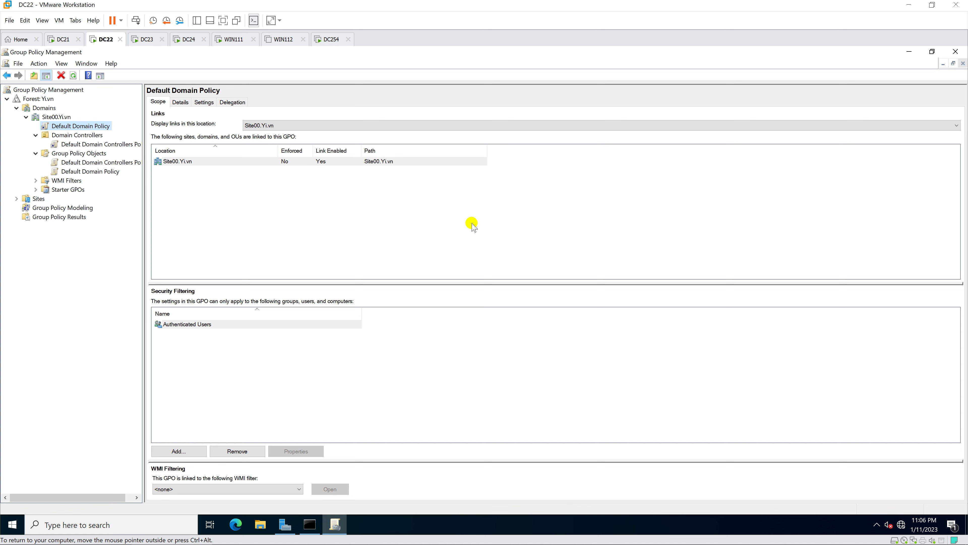
# - Switch to WIN111, restart it, and bring it to the sign-in prompt after reboot
pyautogui.click(234, 41)
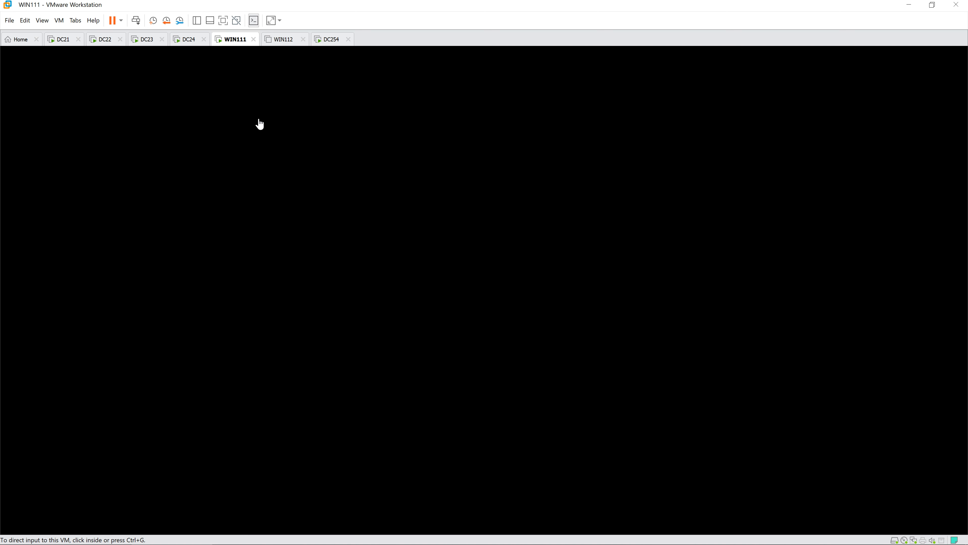
pyautogui.click(257, 122)
pyautogui.click(479, 244)
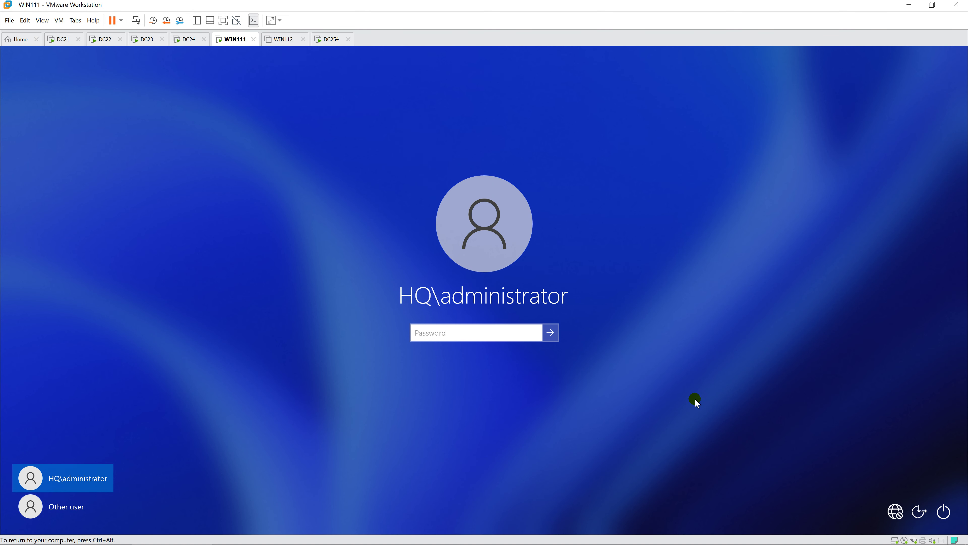
pyautogui.click(940, 507)
pyautogui.click(932, 488)
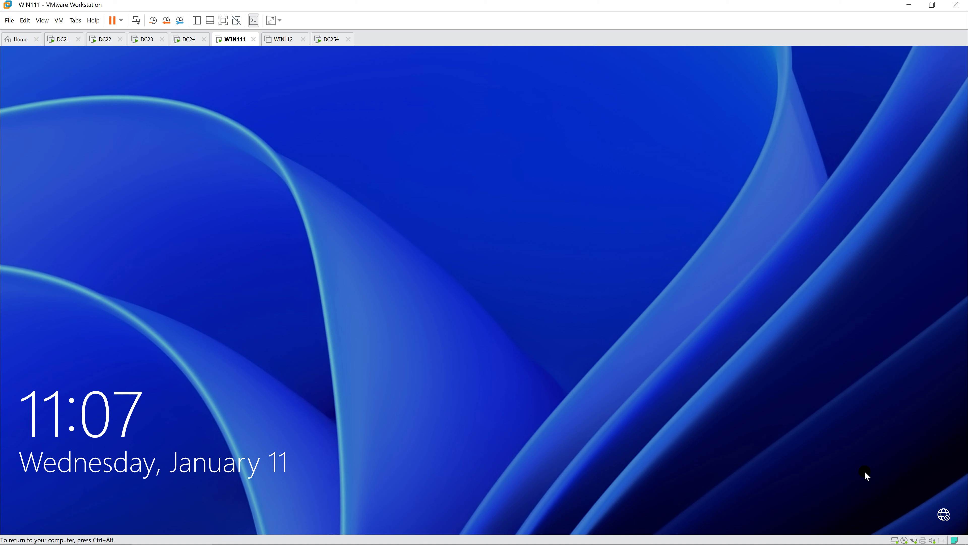
pyautogui.click(649, 437)
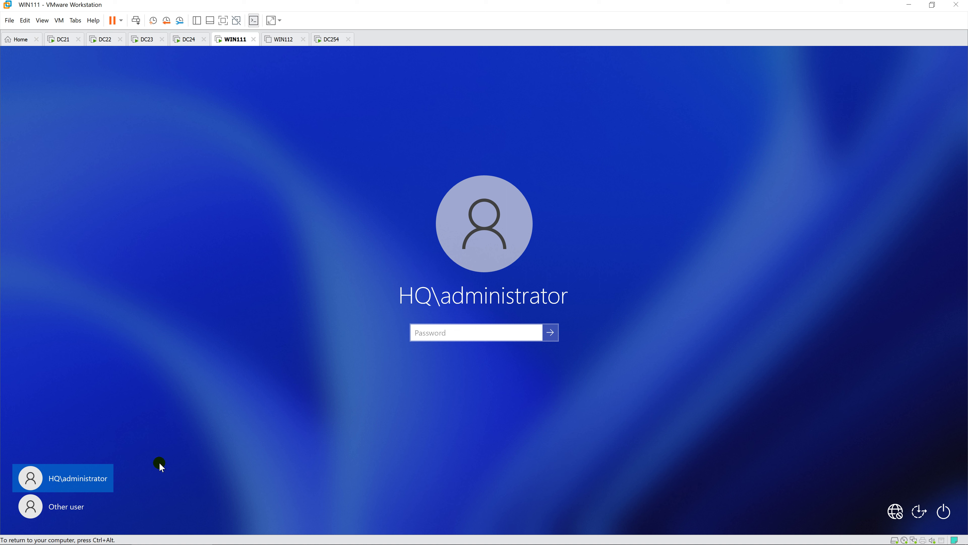
# - Sign in to WIN111 as Other user site00\administrator with the account password
pyautogui.click(72, 507)
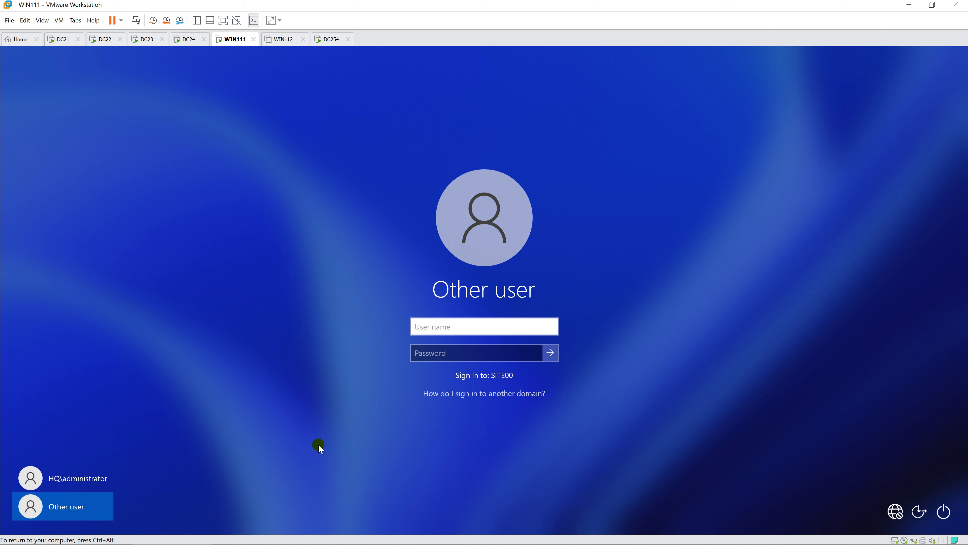
pyautogui.write('site00\\administrator')
pyautogui.press('Tab')
pyautogui.write('Password1')
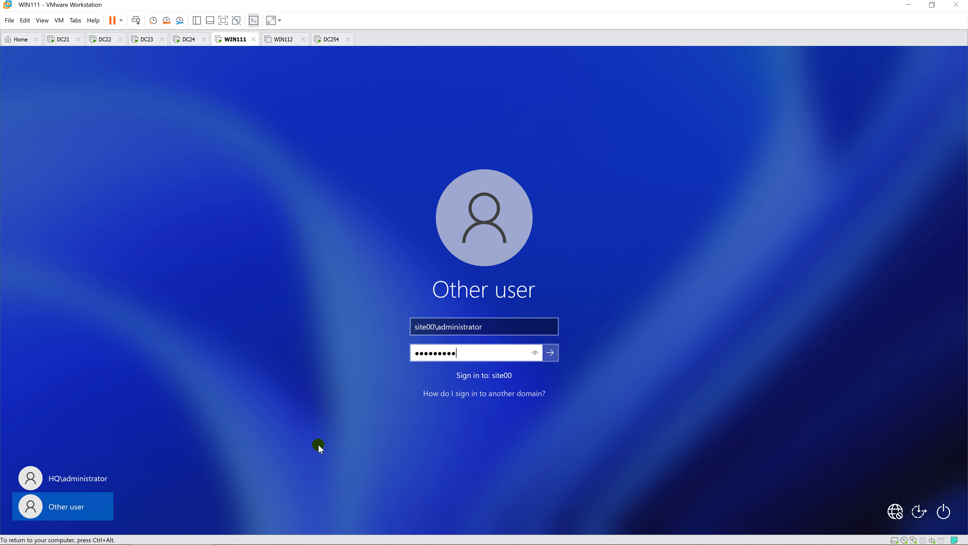
pyautogui.press('BackSpace')
pyautogui.press('BackSpace')
pyautogui.press('BackSpace')
pyautogui.press('BackSpace')
pyautogui.press('BackSpace')
pyautogui.press('BackSpace')
pyautogui.press('BackSpace')
pyautogui.press('BackSpace')
pyautogui.press('BackSpace')
pyautogui.press('BackSpace')
pyautogui.write('Password1')
pyautogui.press('Return')
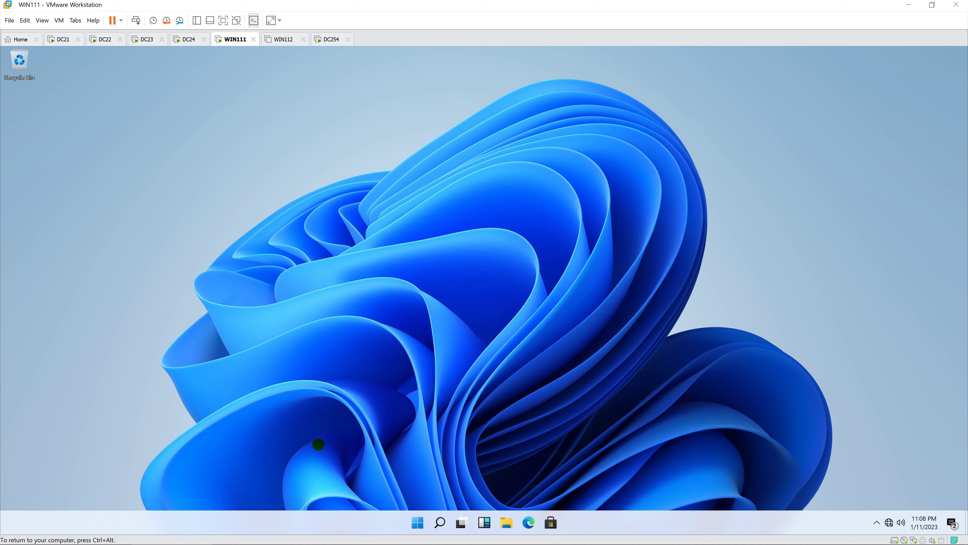
# - Open This PC's properties and highlight the Site00.Yi.vn part of the full device name
pyautogui.click(506, 523)
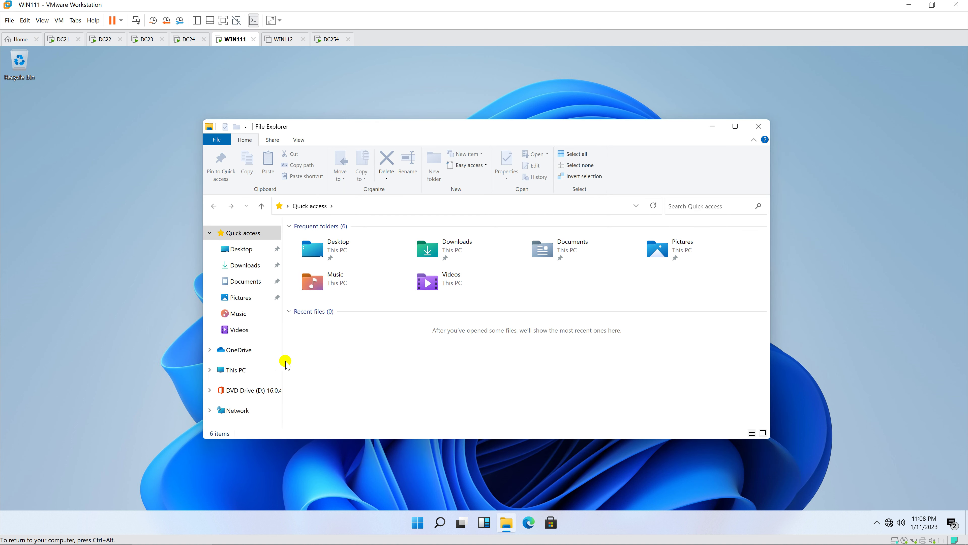
pyautogui.click(232, 371)
pyautogui.rightClick(232, 373)
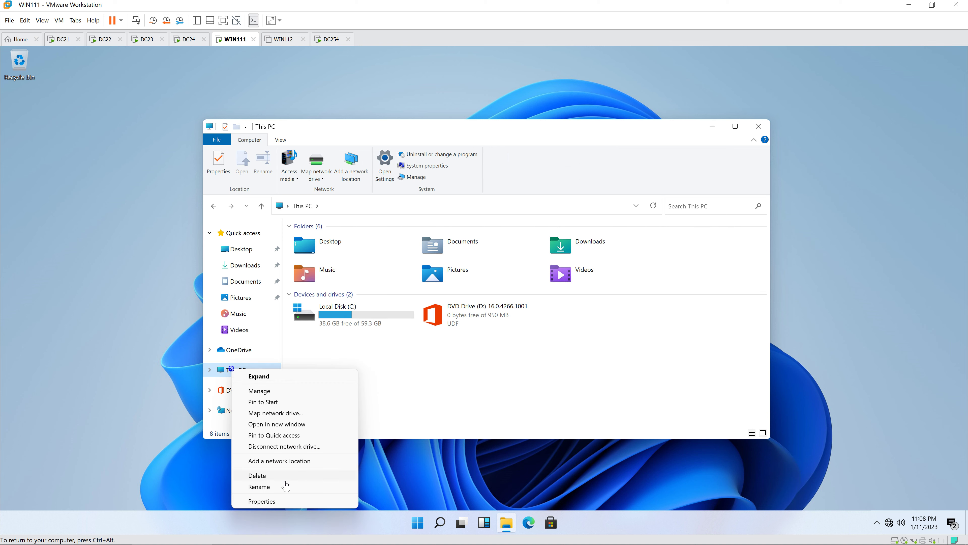
pyautogui.click(287, 501)
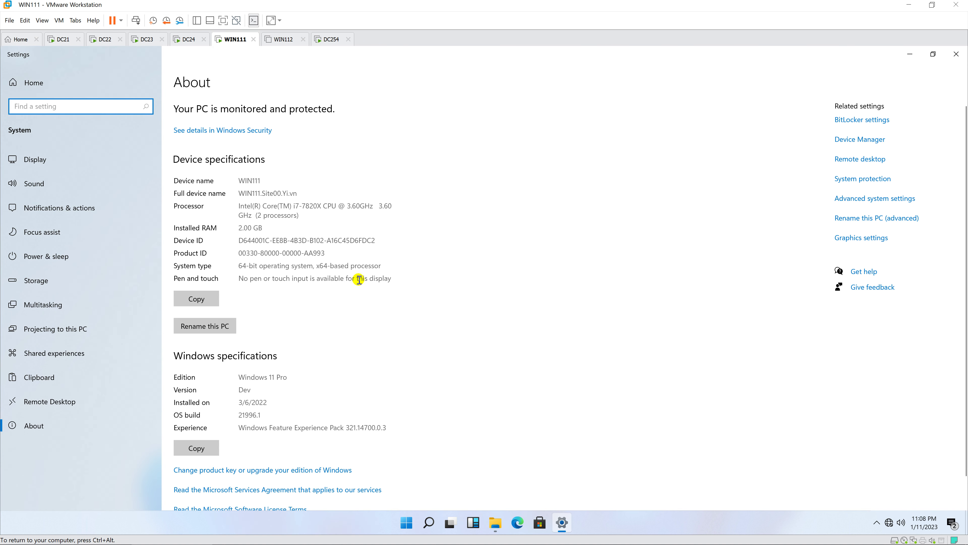
pyautogui.moveTo(297, 192); pyautogui.dragTo(264, 192)
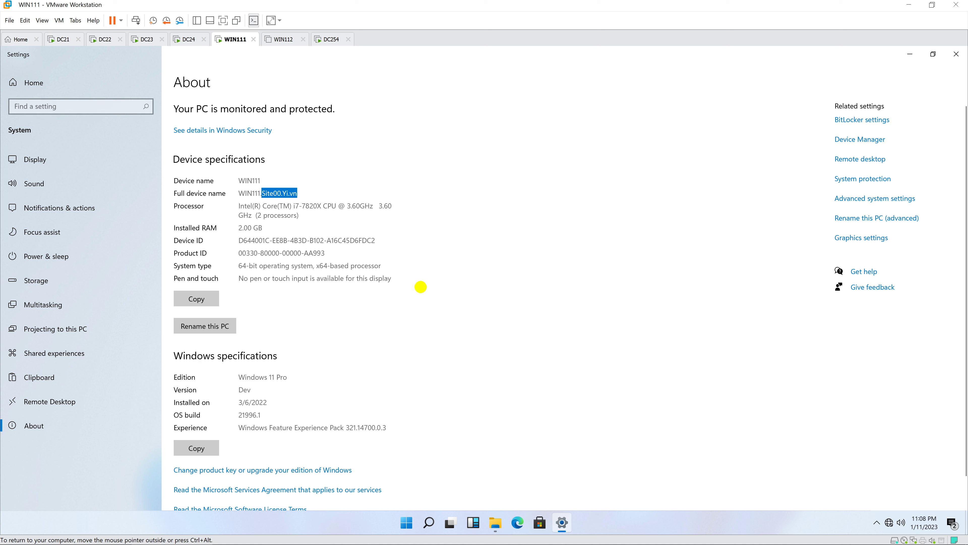